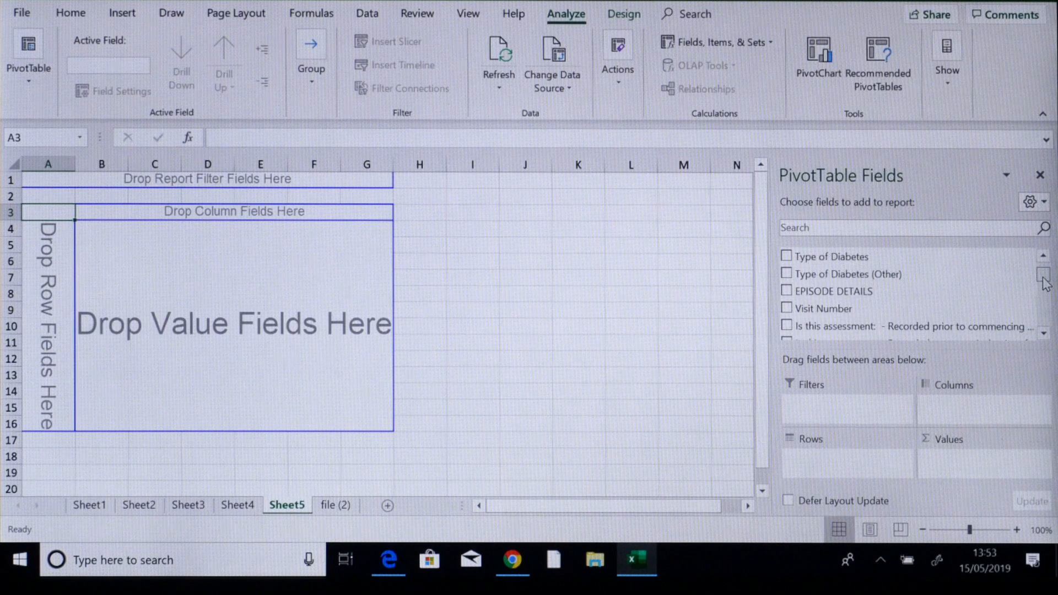
Add Identifier as the row field and Visit Number as the column field of the PivotTable
{"action": "left_click", "coordinate": [1043, 334]}
{"action": "left_click", "coordinate": [1043, 334]}
{"action": "left_click", "coordinate": [1043, 334]}
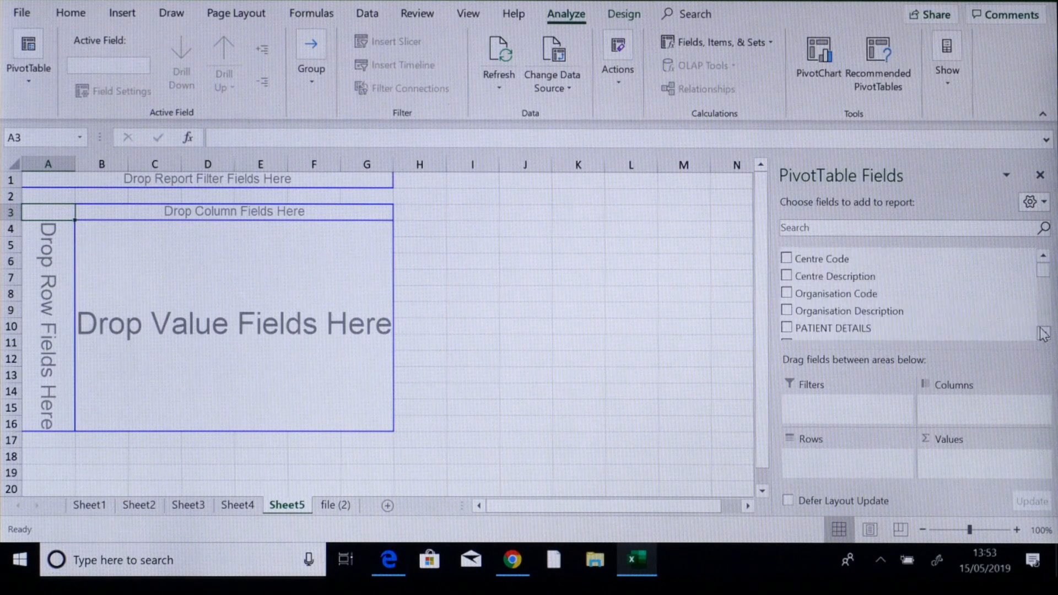
{"action": "left_click", "coordinate": [1043, 334]}
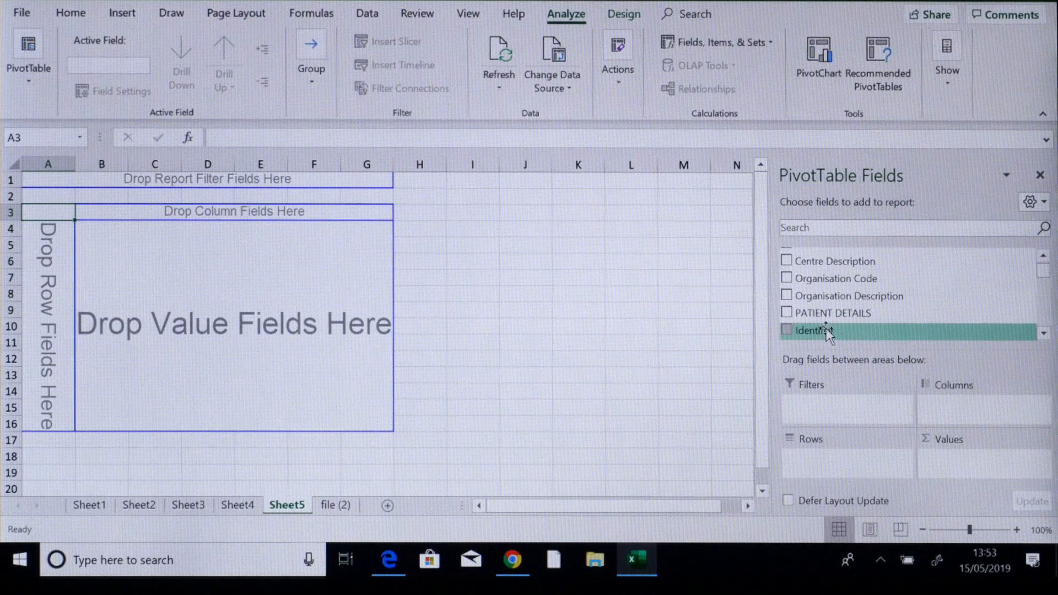
{"action": "left_click", "coordinate": [789, 331]}
{"action": "left_click", "coordinate": [787, 330]}
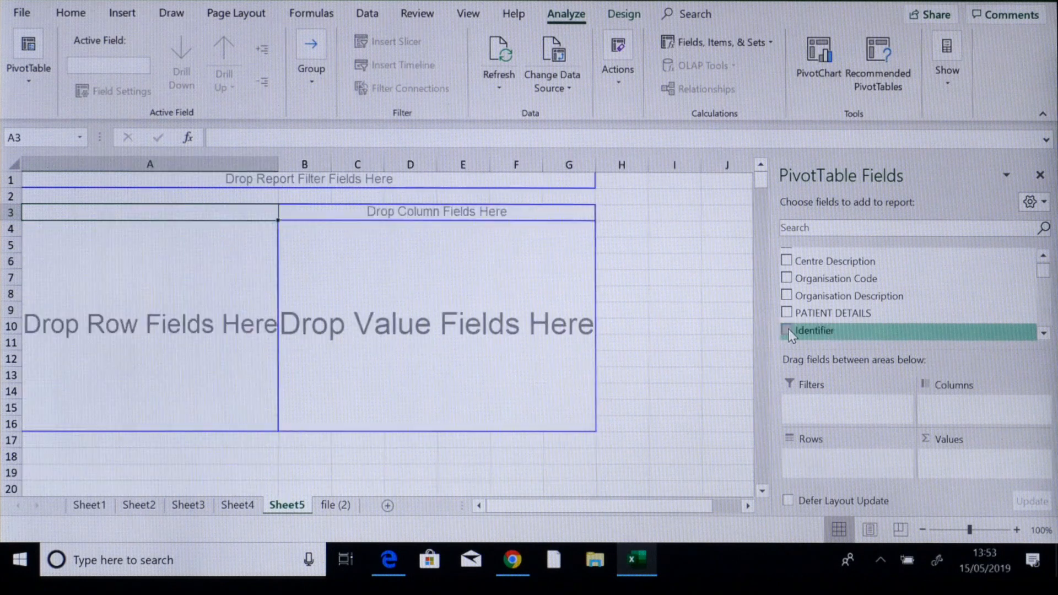
{"action": "left_click", "coordinate": [787, 330]}
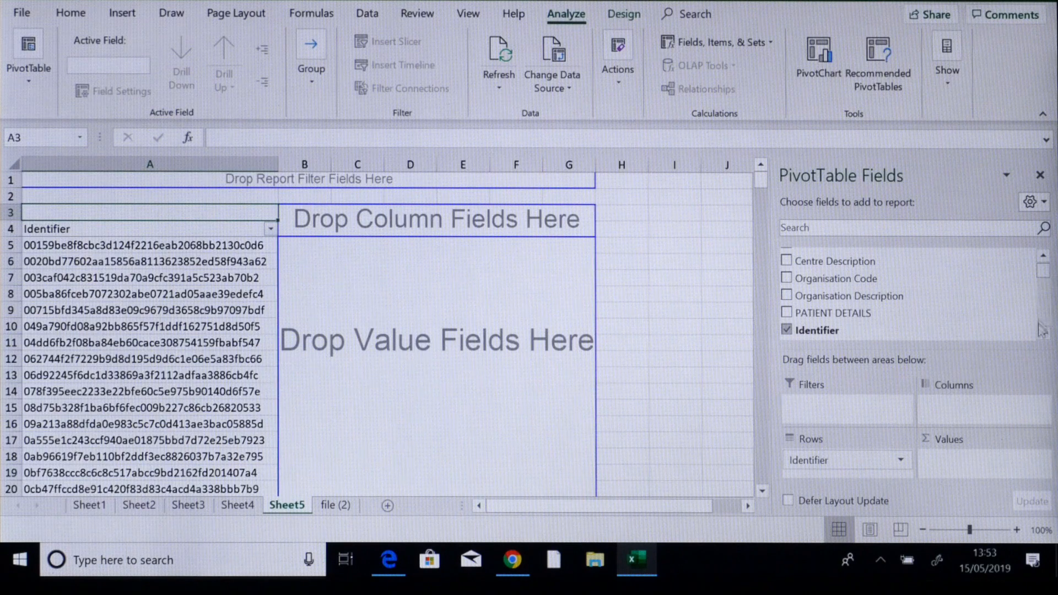
{"action": "left_click_drag", "start_coordinate": [1043, 335], "coordinate": [1044, 334]}
{"action": "left_click_drag", "start_coordinate": [882, 302], "coordinate": [948, 411]}
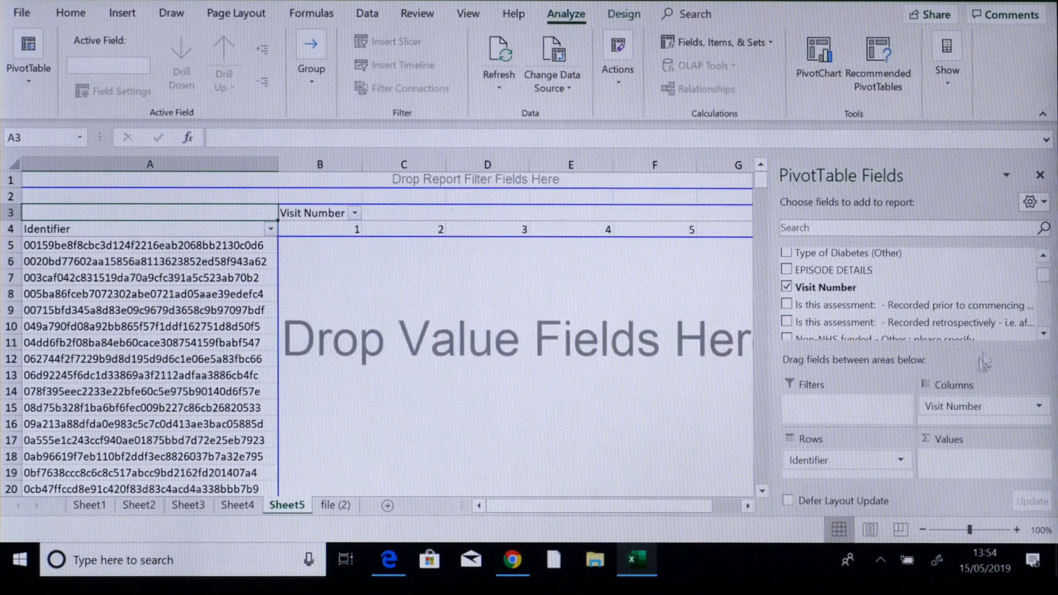
Add the baseline 1-HbA1c (Xmmol/mol) field to the PivotTable's values
{"action": "left_click", "coordinate": [1043, 332]}
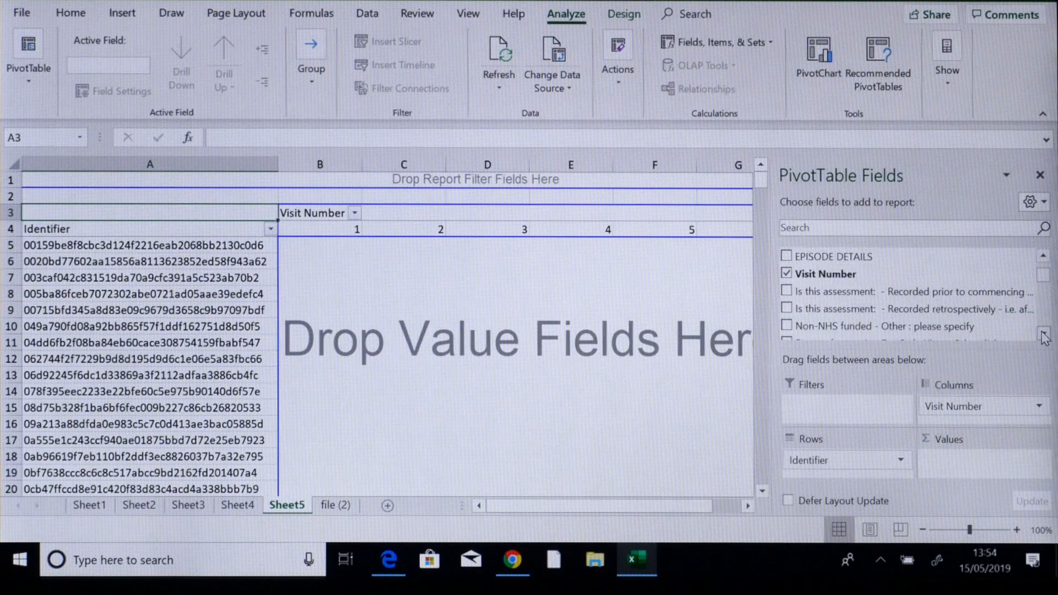
{"action": "left_click", "coordinate": [1042, 332]}
{"action": "left_click", "coordinate": [1042, 334]}
{"action": "left_click", "coordinate": [1043, 334]}
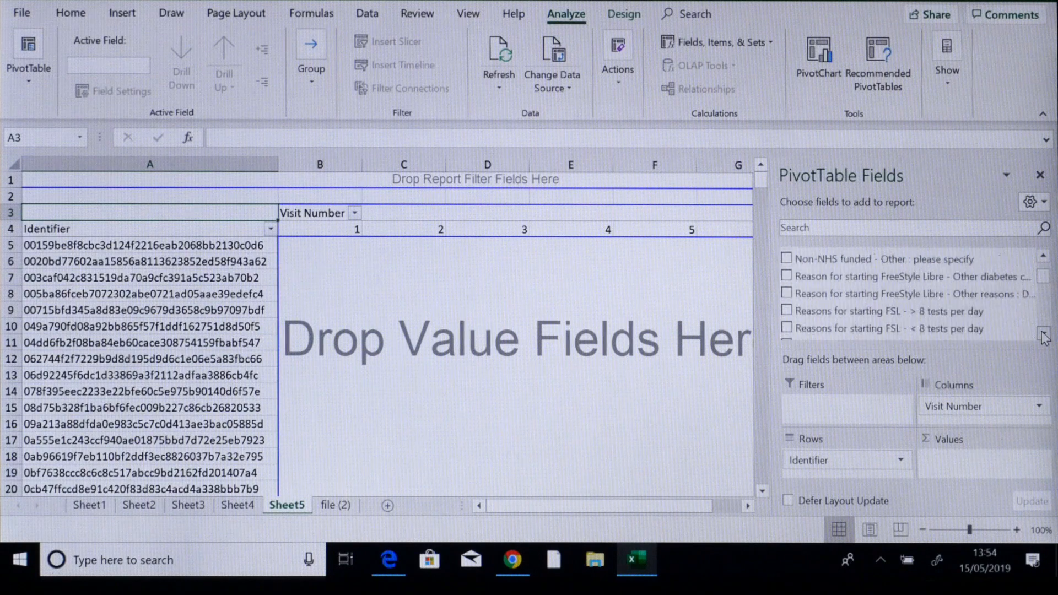
{"action": "left_click", "coordinate": [1042, 333]}
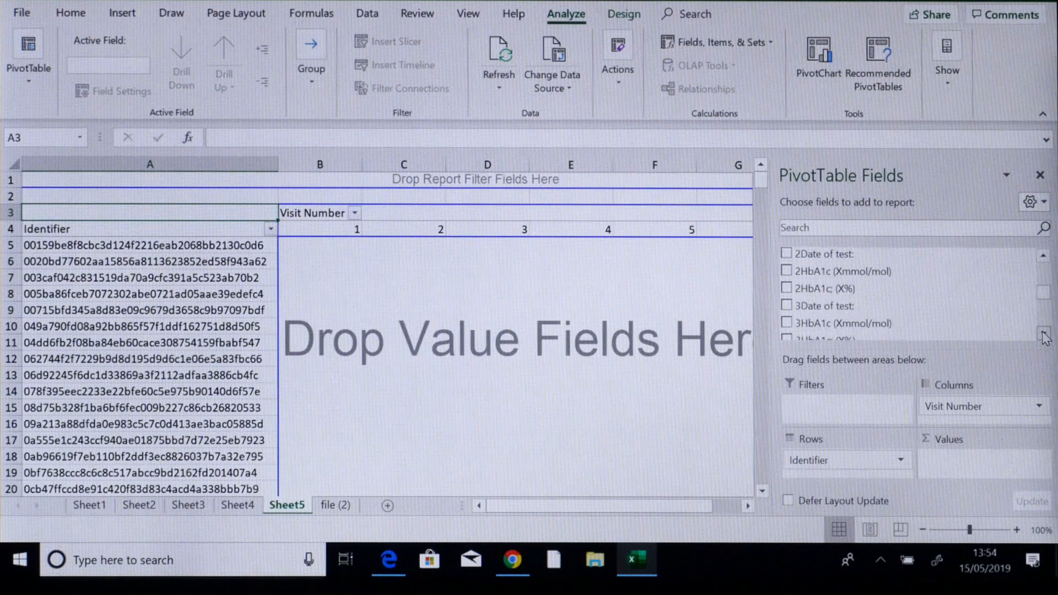
{"action": "left_click", "coordinate": [1043, 334]}
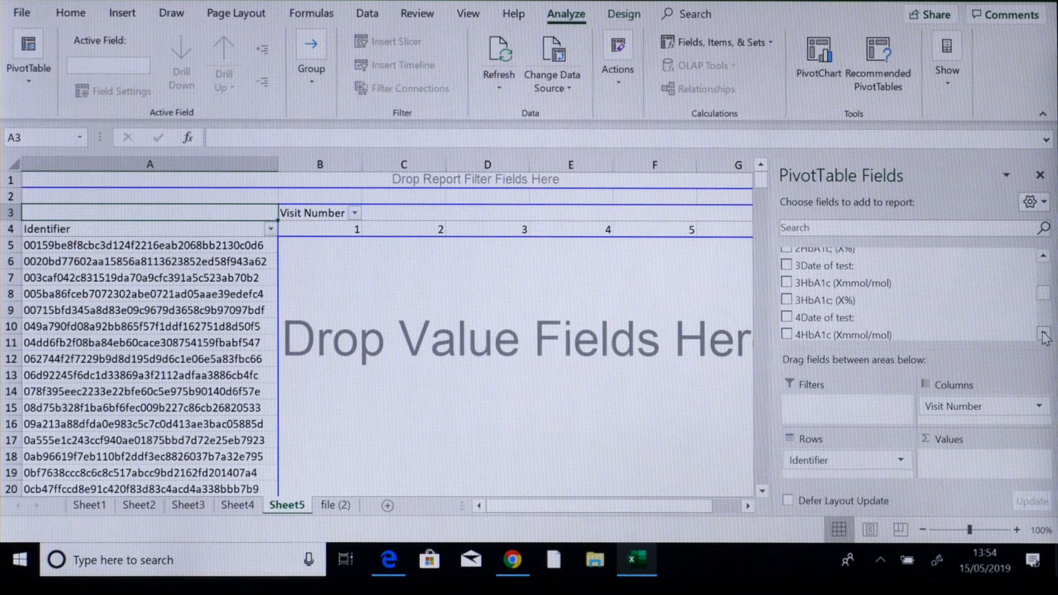
{"action": "left_click", "coordinate": [1043, 256]}
{"action": "left_click", "coordinate": [1044, 256]}
{"action": "left_click", "coordinate": [1044, 256]}
{"action": "left_click", "coordinate": [1043, 255]}
{"action": "left_click", "coordinate": [1043, 255]}
{"action": "left_click_drag", "start_coordinate": [1034, 260], "coordinate": [958, 469]}
Add "follow up - 1-HbA1c since last visit -OR (Xmmol/mol)" as a second value field and review its visit 2 column
{"action": "left_click_drag", "start_coordinate": [1043, 336], "coordinate": [1045, 339]}
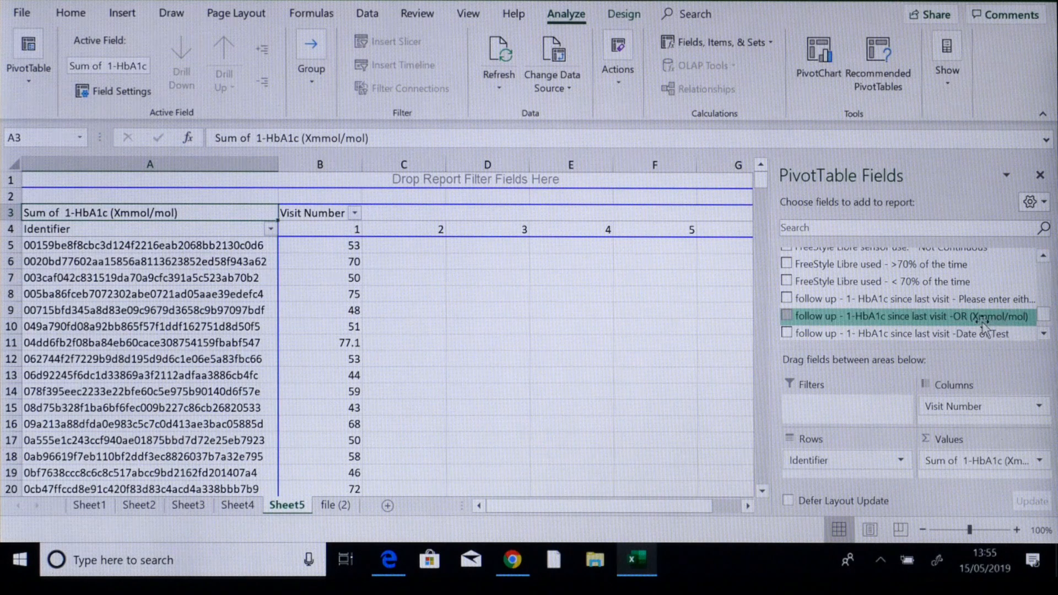
{"action": "left_click_drag", "start_coordinate": [976, 317], "coordinate": [987, 482]}
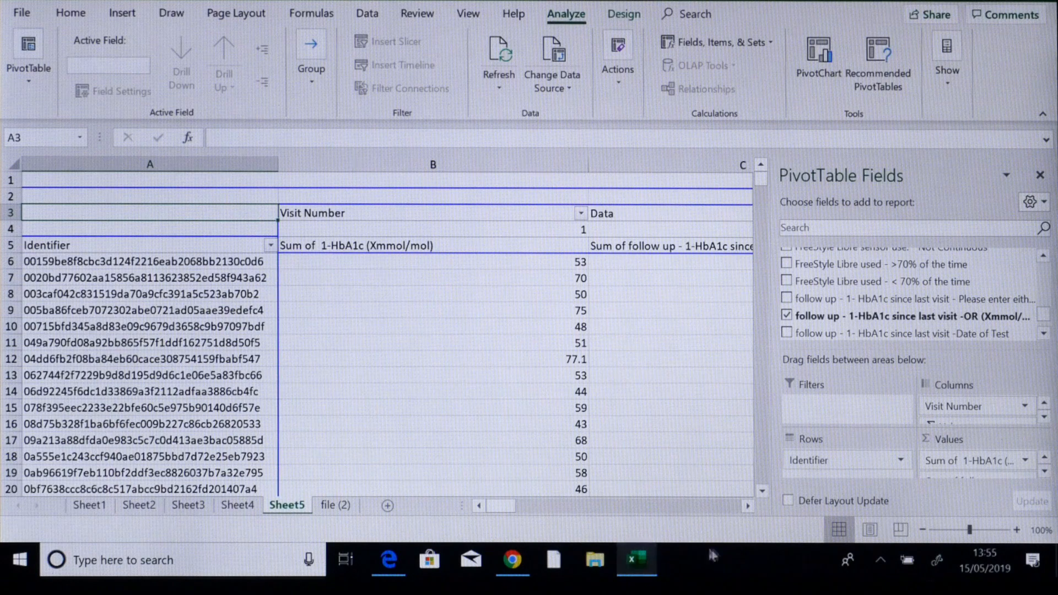
{"action": "left_click", "coordinate": [748, 506]}
{"action": "left_click", "coordinate": [747, 505]}
{"action": "left_click", "coordinate": [748, 505]}
{"action": "left_click", "coordinate": [747, 506]}
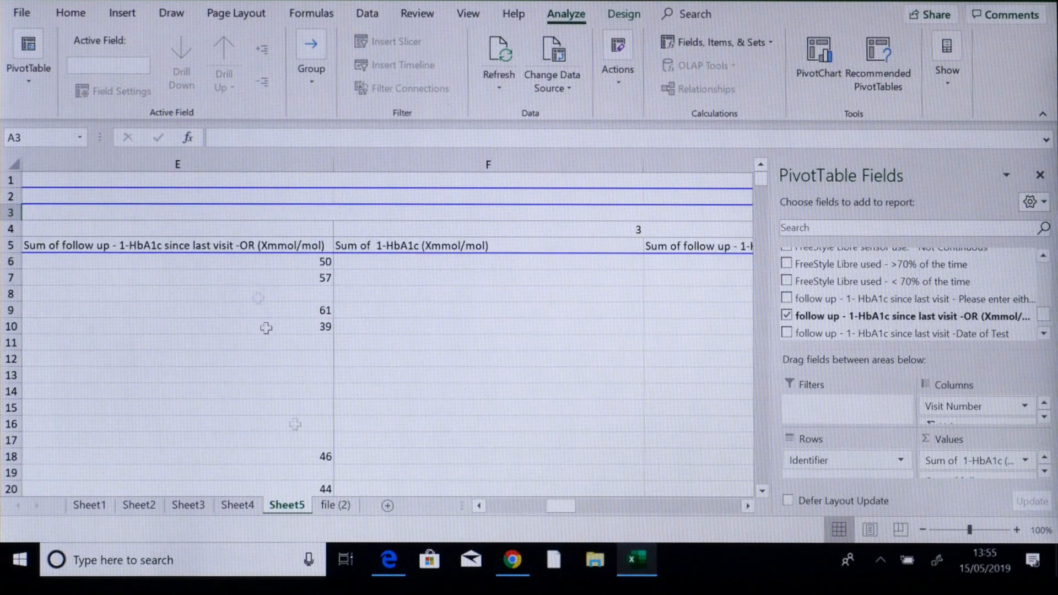
Copy the visit 1 baseline HbA1c values in cells B6 to B371 of the PivotTable
{"action": "left_click", "coordinate": [479, 506]}
{"action": "left_click", "coordinate": [479, 506]}
{"action": "left_click", "coordinate": [479, 506]}
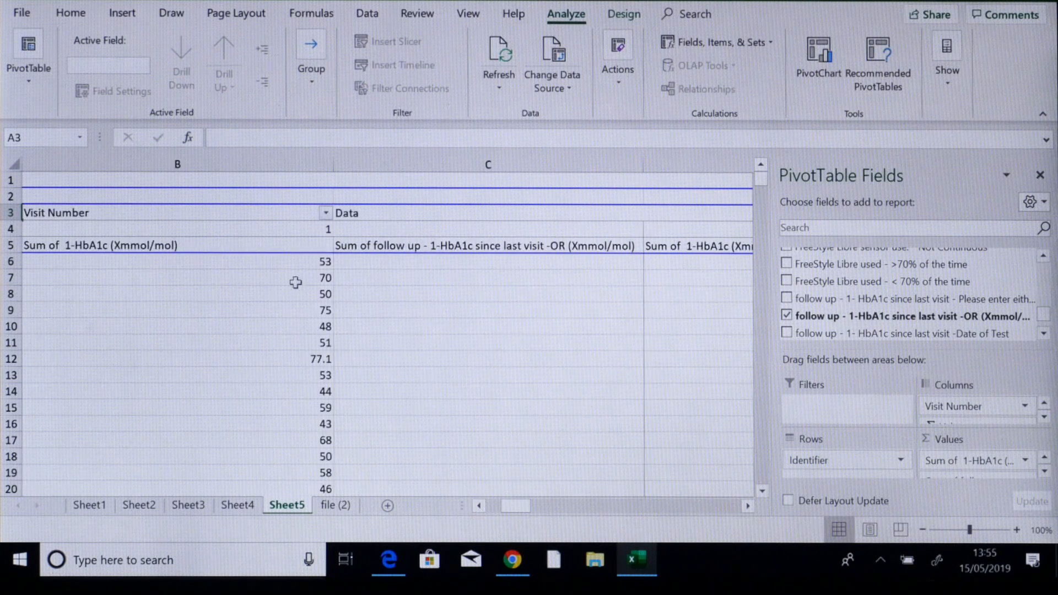
{"action": "left_click_drag", "start_coordinate": [298, 262], "coordinate": [304, 455]}
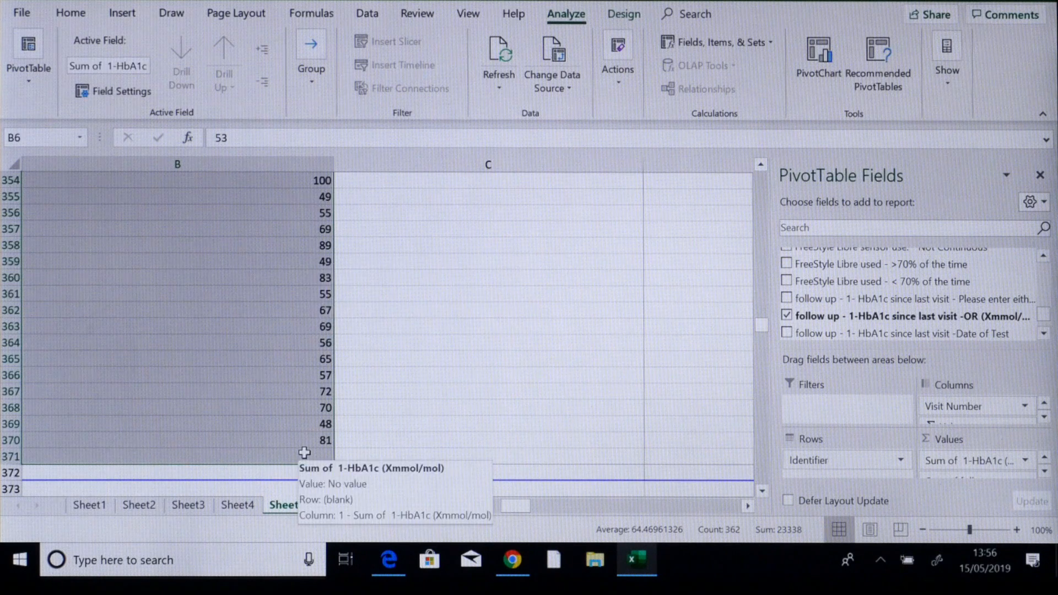
{"action": "right_click", "coordinate": [304, 454]}
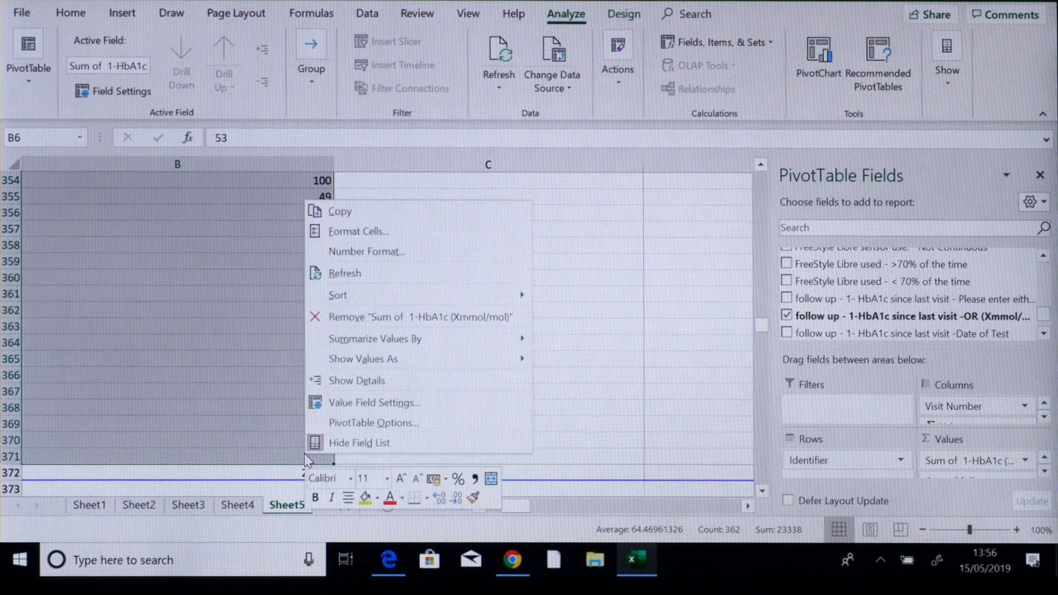
{"action": "left_click", "coordinate": [402, 213]}
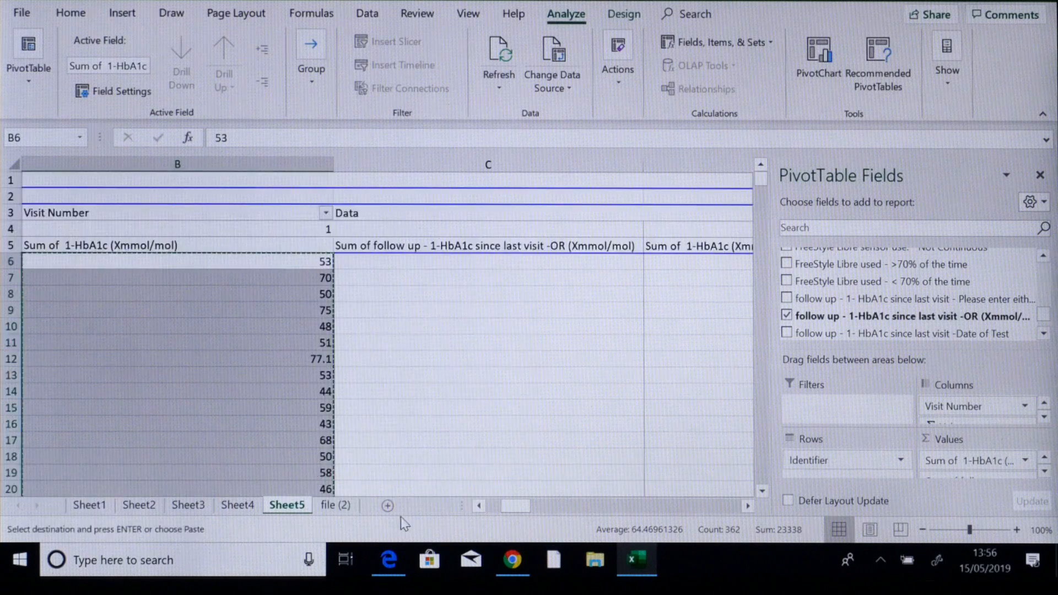
Add a new worksheet and paste the copied baseline values into it starting at cell A3
{"action": "left_click", "coordinate": [389, 507]}
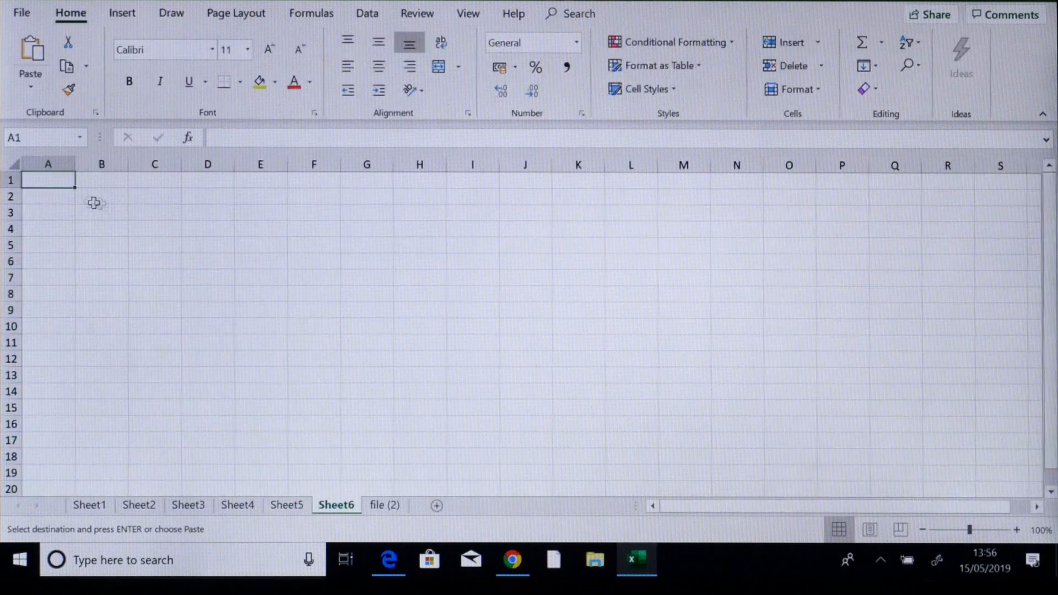
{"action": "left_click", "coordinate": [61, 215]}
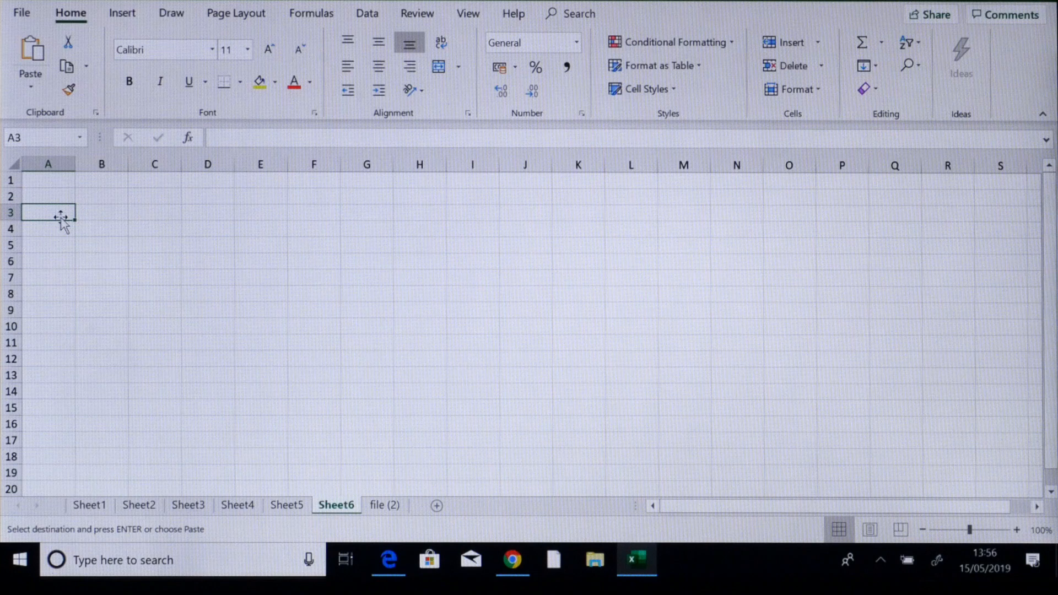
{"action": "key", "text": "ctrl+v"}
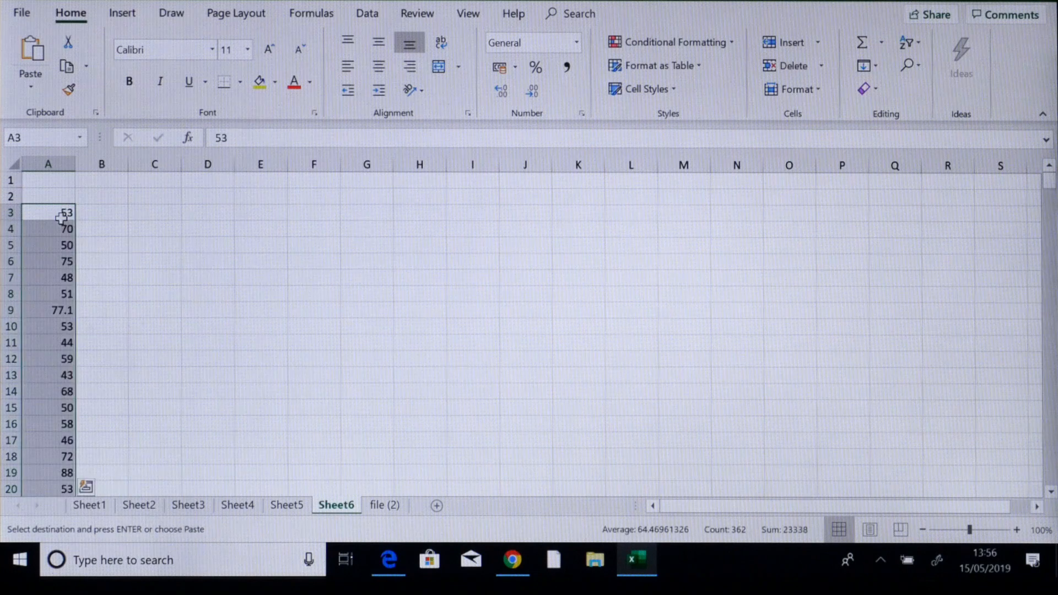
Enter the title "HbA1c analysis" in cell A1 and the column heading "BEFORE" in cell A2
{"action": "left_click", "coordinate": [63, 182]}
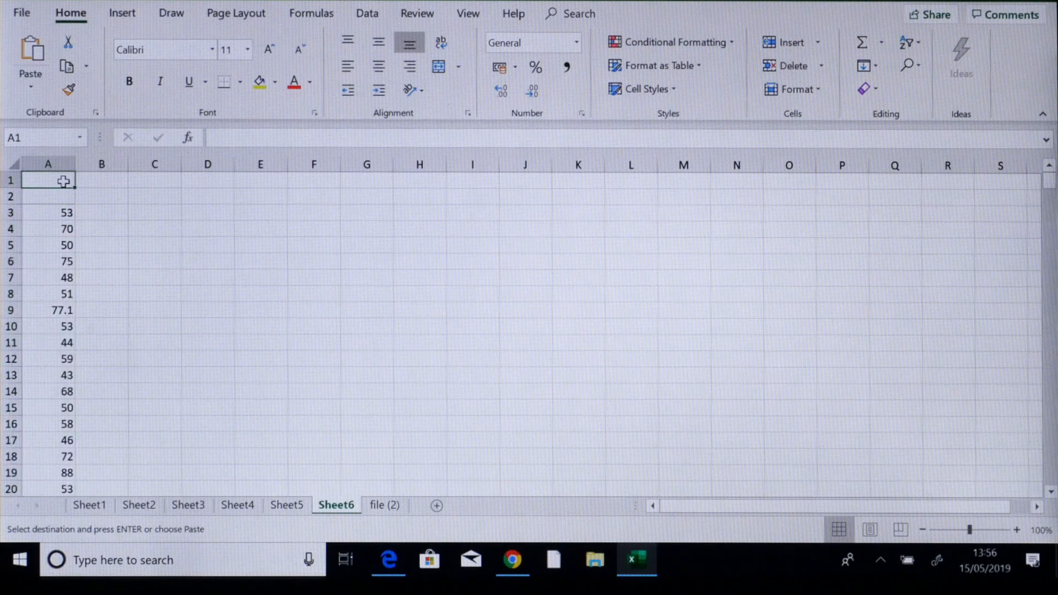
{"action": "type", "text": "Hb"}
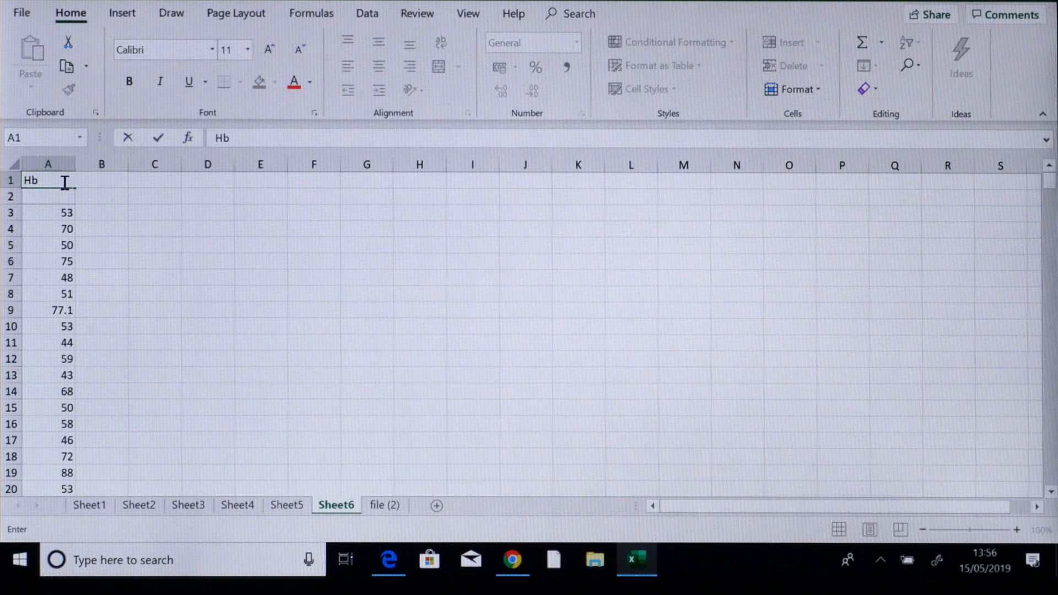
{"action": "type", "text": "A1c"}
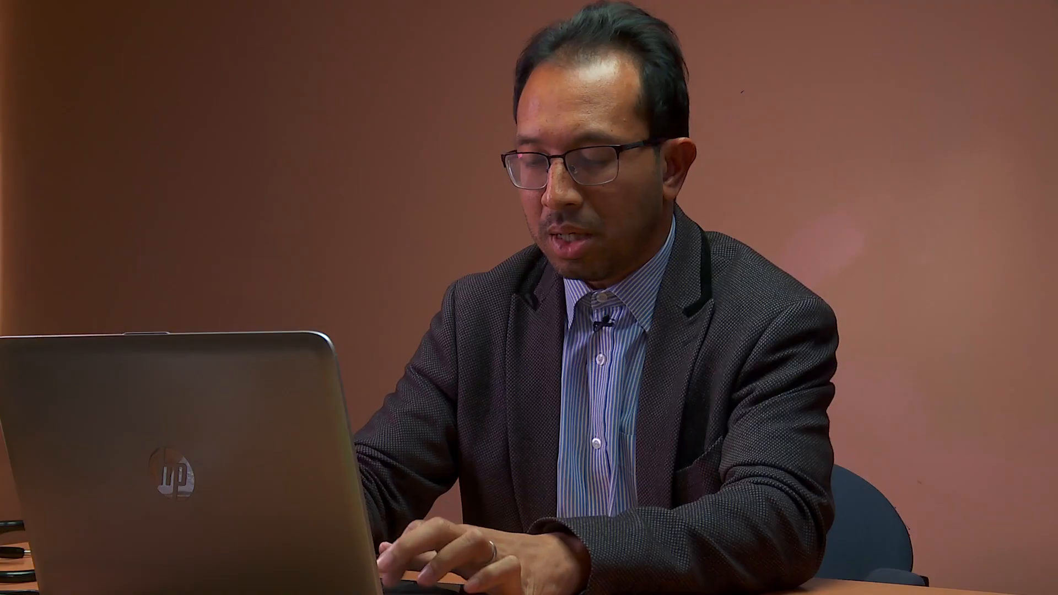
{"action": "type", "text": "analysis"}
{"action": "key", "text": "Return"}
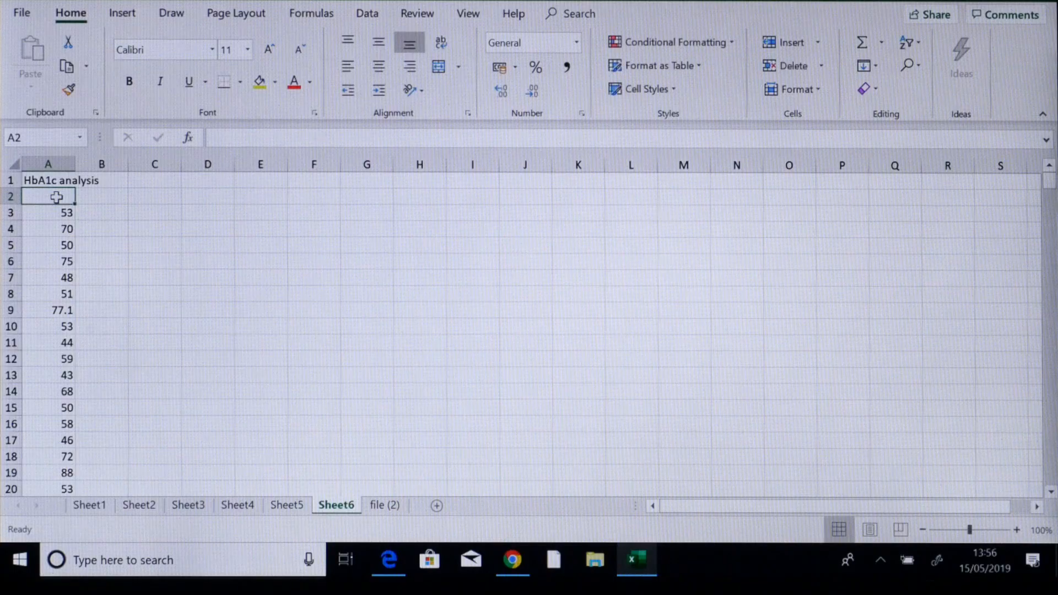
{"action": "type", "text": "BEFORE"}
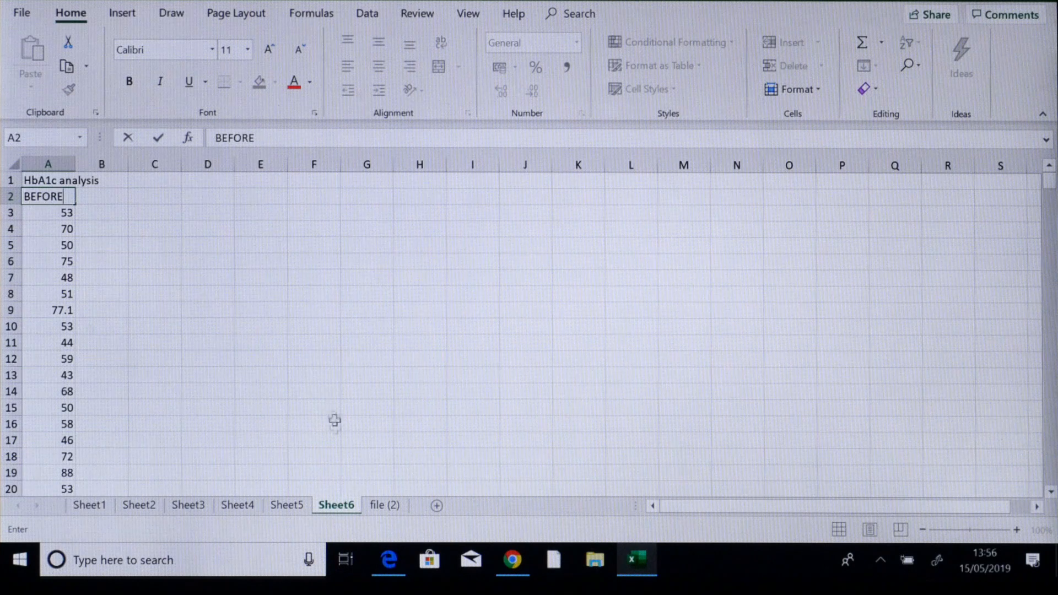
Copy the visit 2 follow-up HbA1c values in cells E6 to E371 of the PivotTable on Sheet5
{"action": "left_click", "coordinate": [287, 506]}
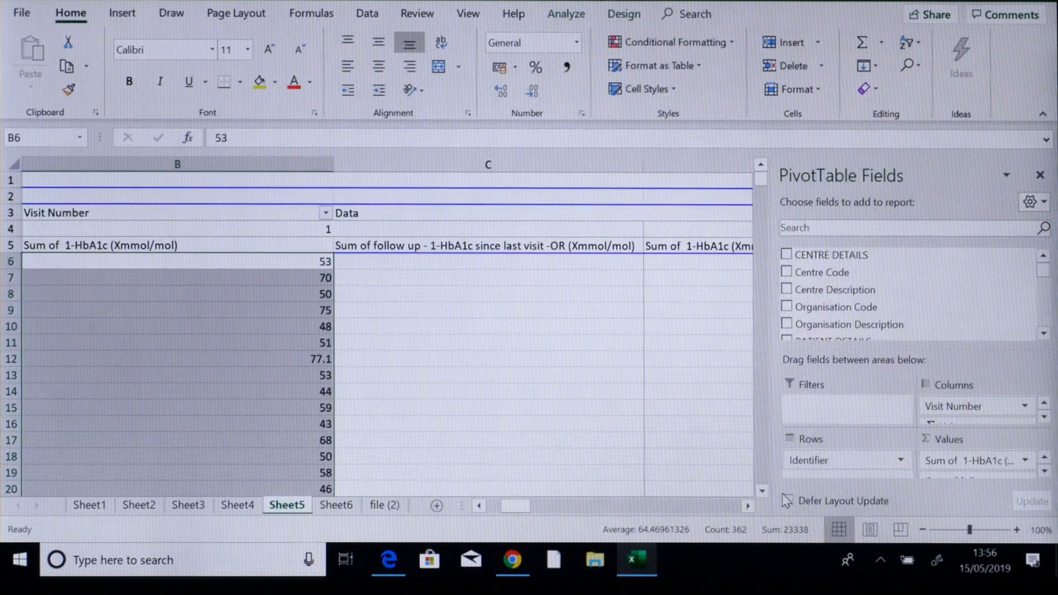
{"action": "left_click", "coordinate": [748, 505]}
{"action": "left_click", "coordinate": [748, 506]}
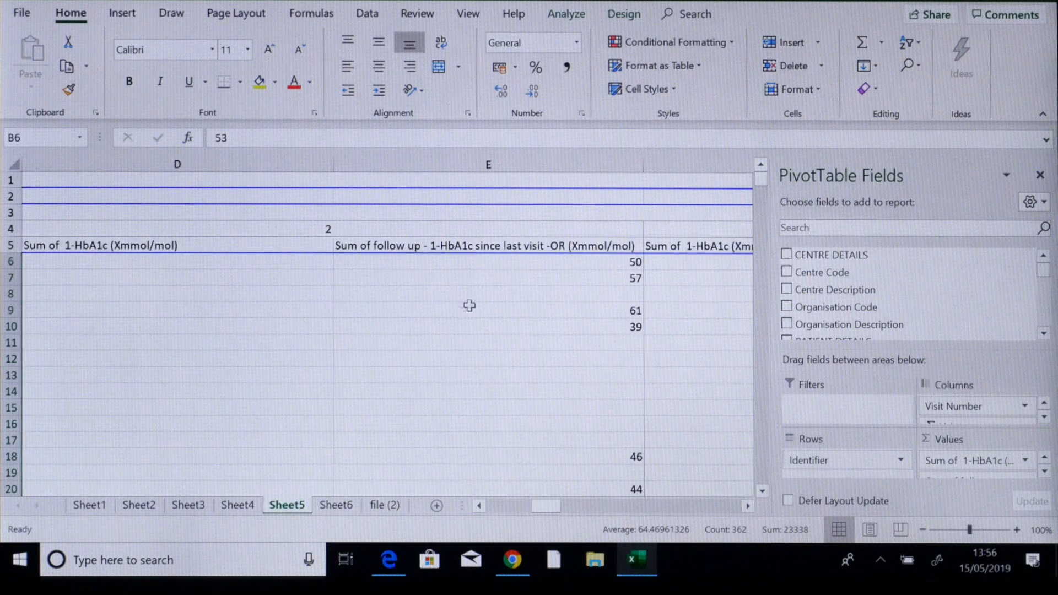
{"action": "mouse_move", "coordinate": [581, 260]}
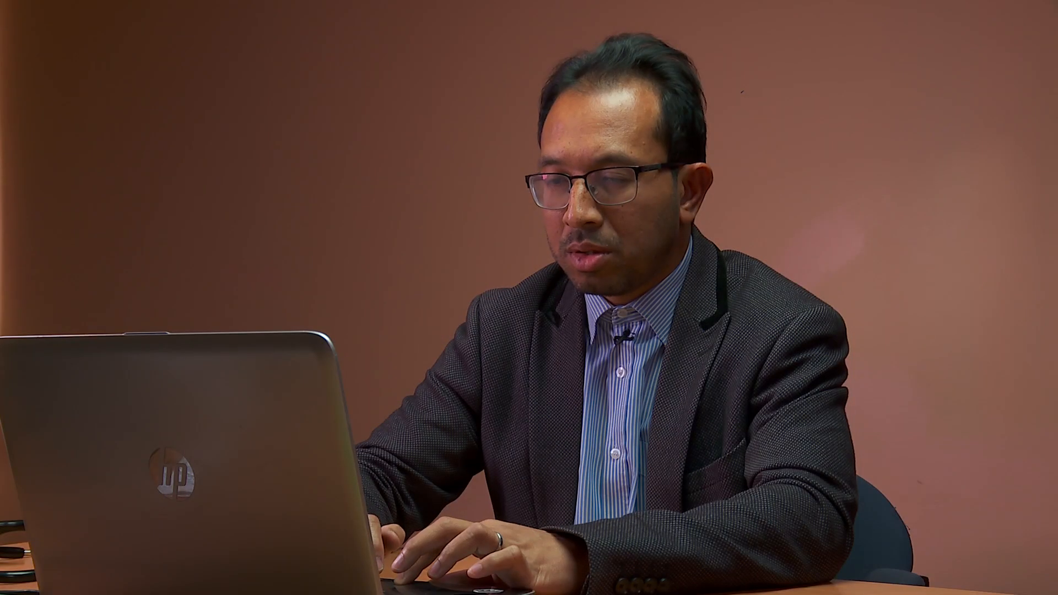
{"action": "left_click_drag", "start_coordinate": [538, 348], "coordinate": [567, 439]}
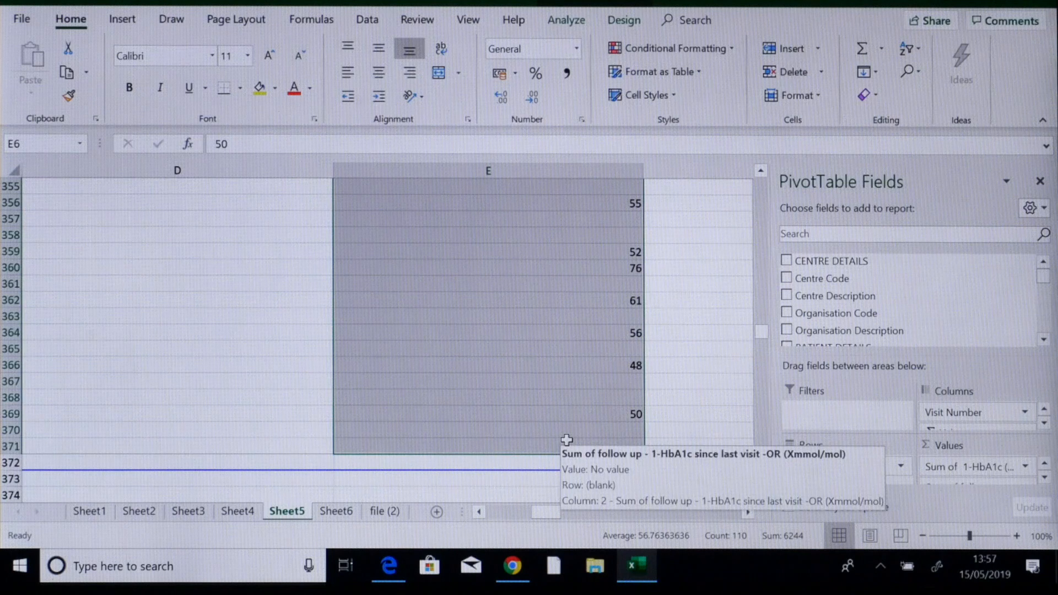
{"action": "right_click", "coordinate": [566, 440]}
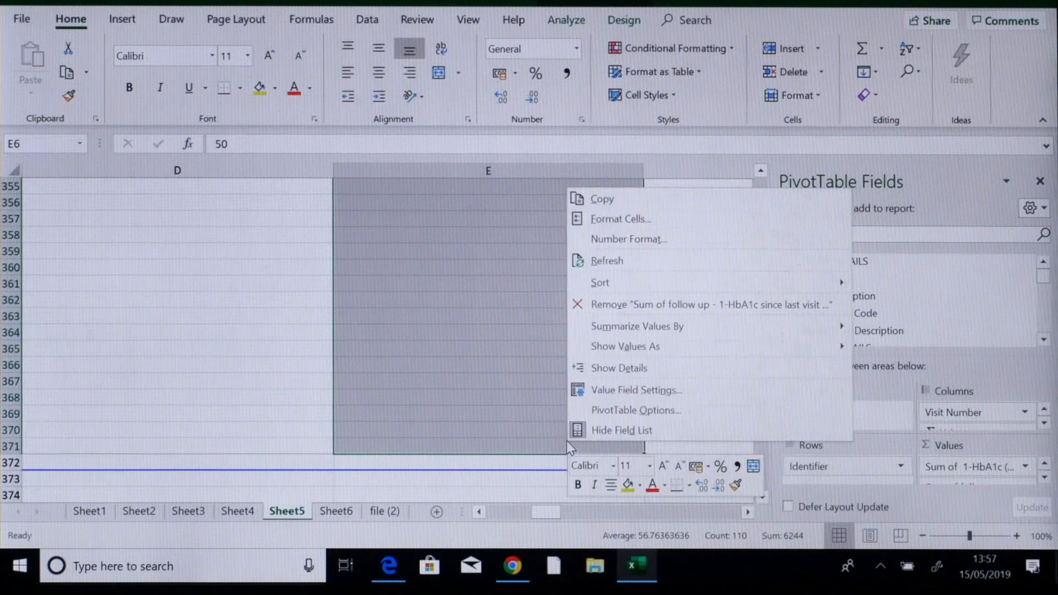
{"action": "left_click", "coordinate": [647, 201]}
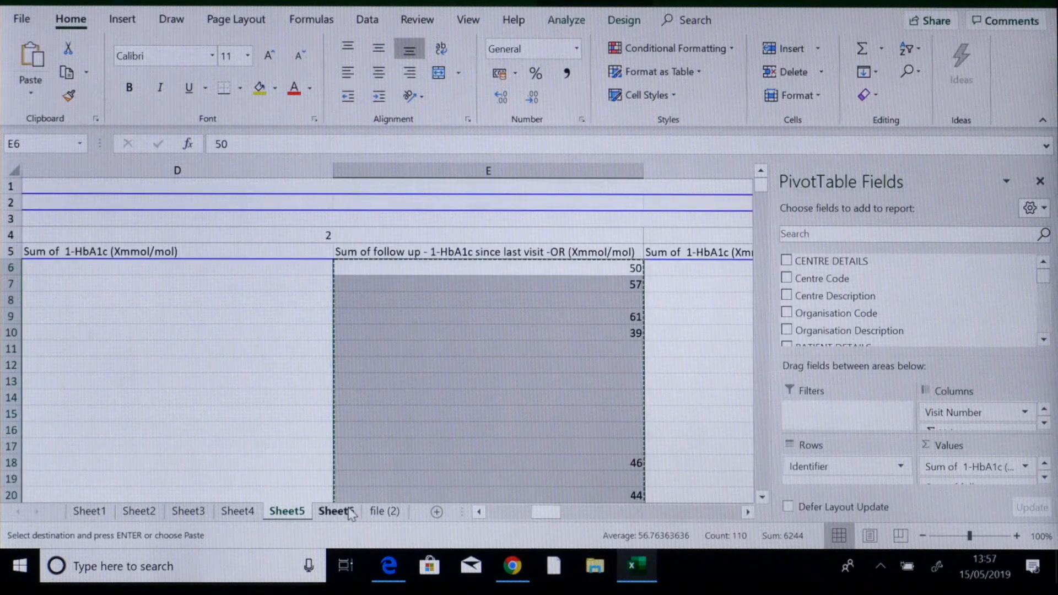
Paste the follow-up values into Sheet6 starting at cell C3 and enter the heading "AfTER" in cell C2
{"action": "left_click", "coordinate": [350, 517]}
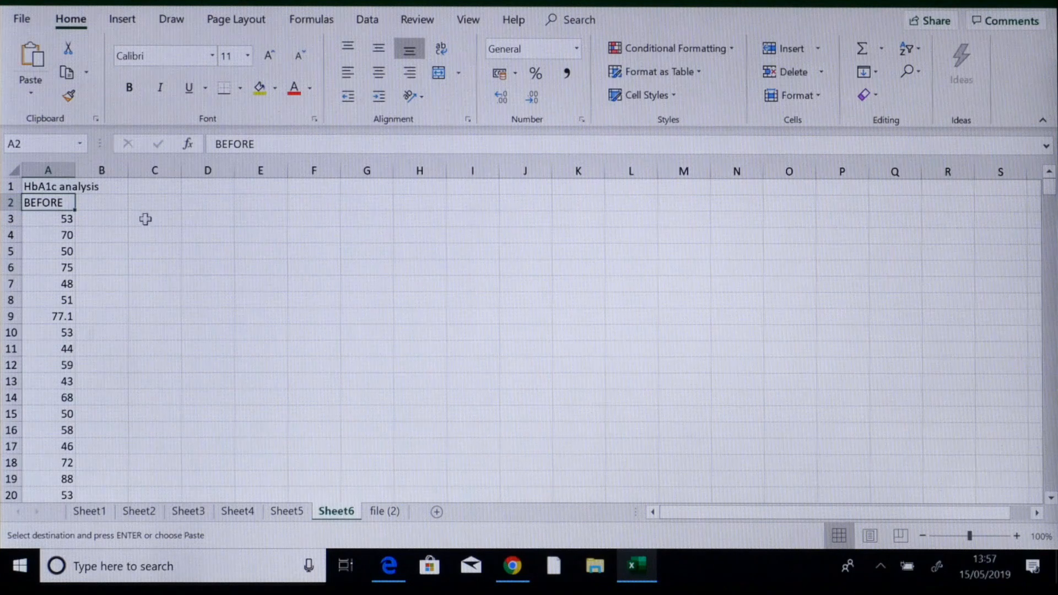
{"action": "left_click", "coordinate": [155, 220]}
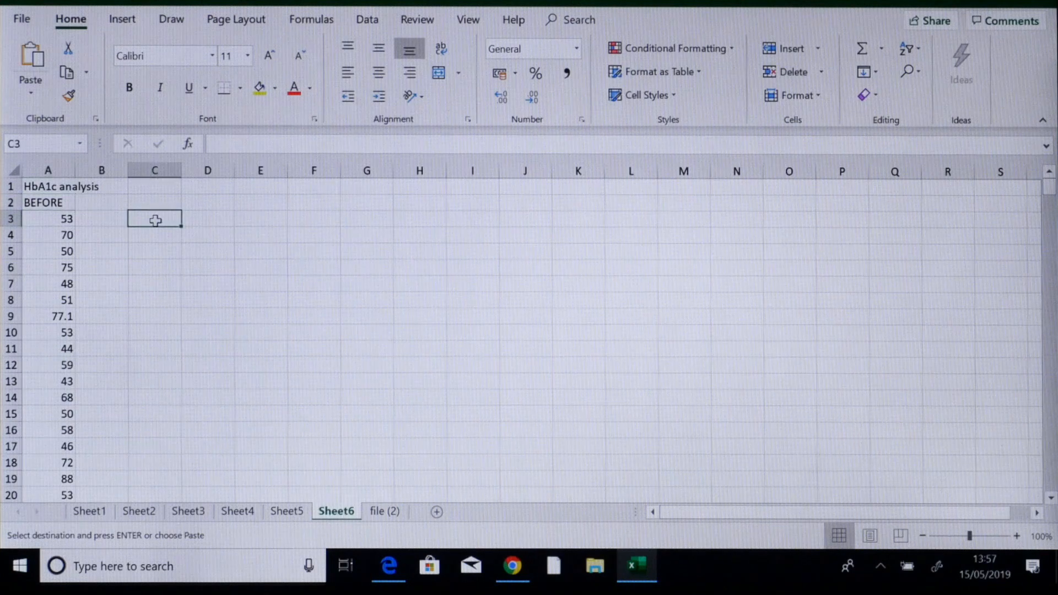
{"action": "key", "text": "ctrl+v"}
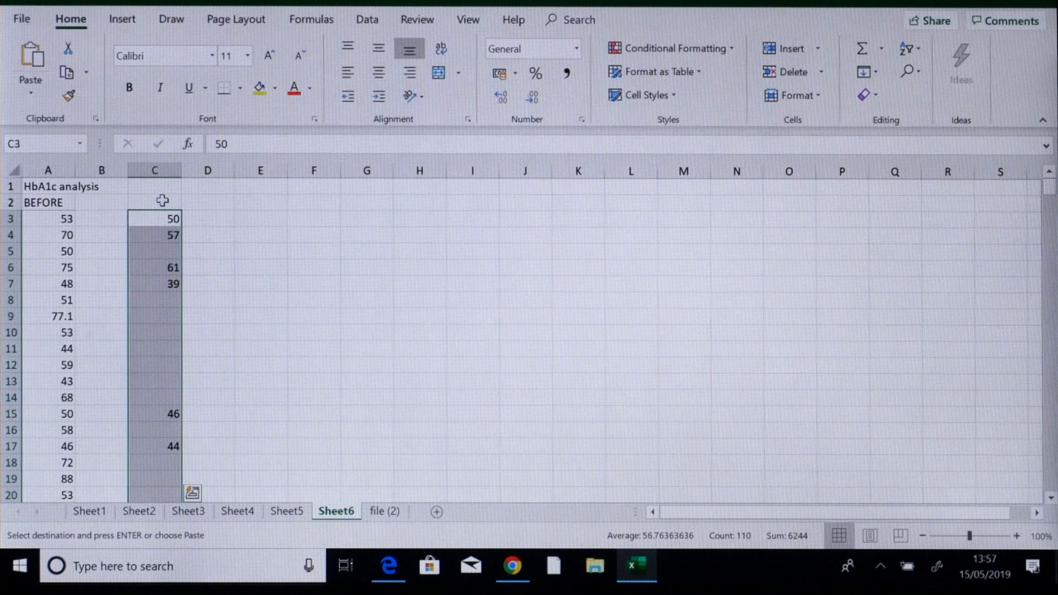
{"action": "left_click", "coordinate": [162, 201]}
{"action": "type", "text": "AfTER"}
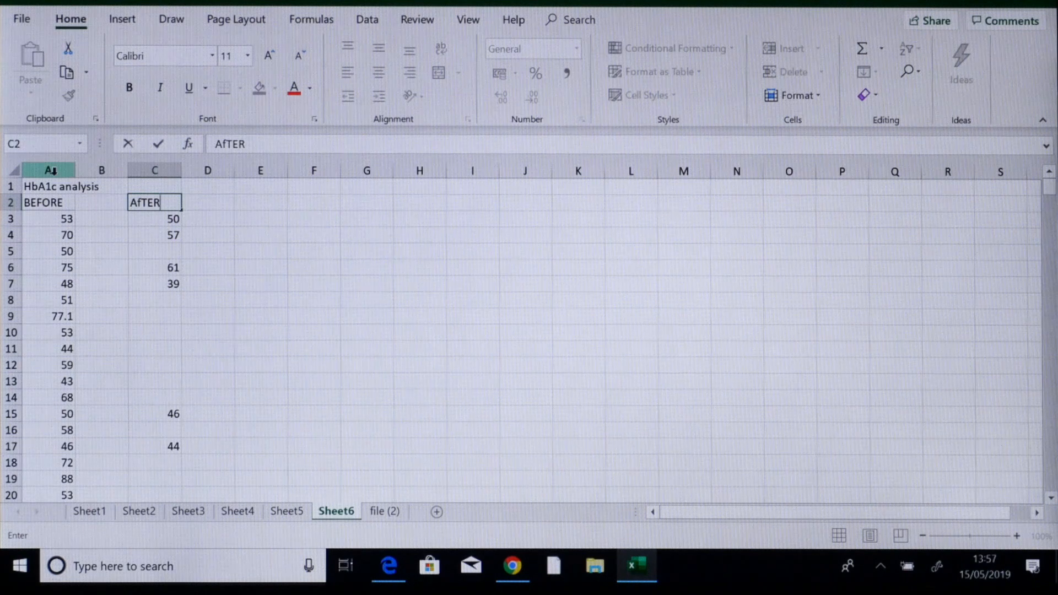
Sort columns A to C of Sheet6 by the Column C cell values from smallest to largest
{"action": "left_click_drag", "start_coordinate": [51, 171], "coordinate": [144, 181]}
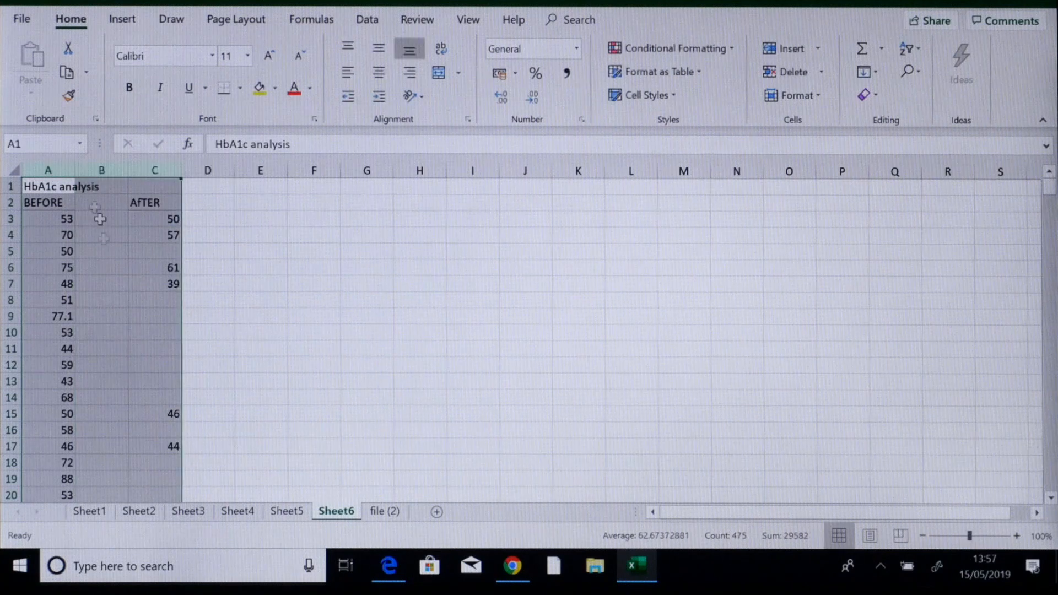
{"action": "left_click", "coordinate": [367, 20]}
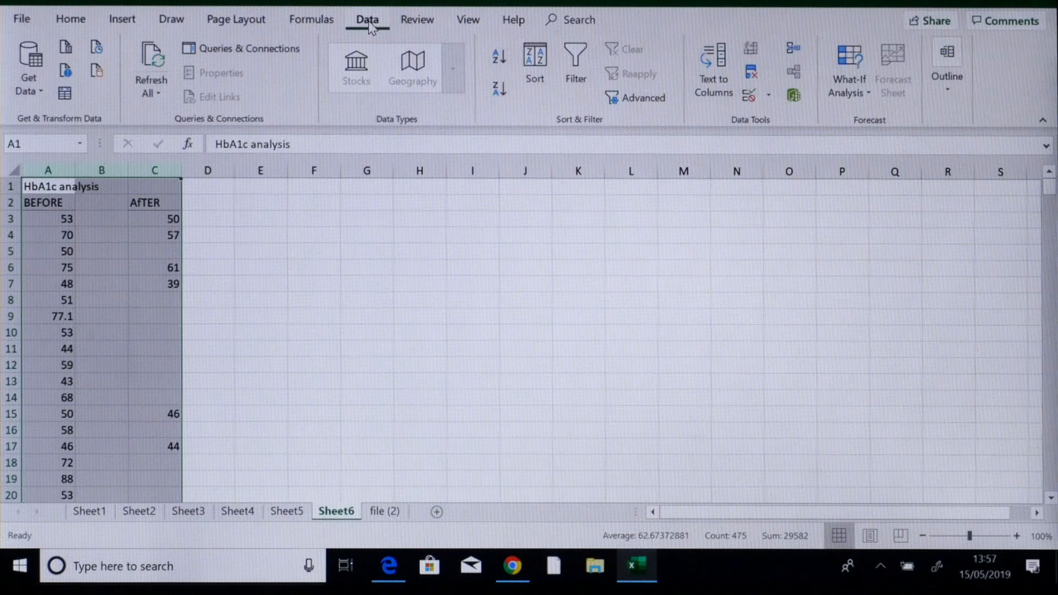
{"action": "left_click", "coordinate": [533, 68]}
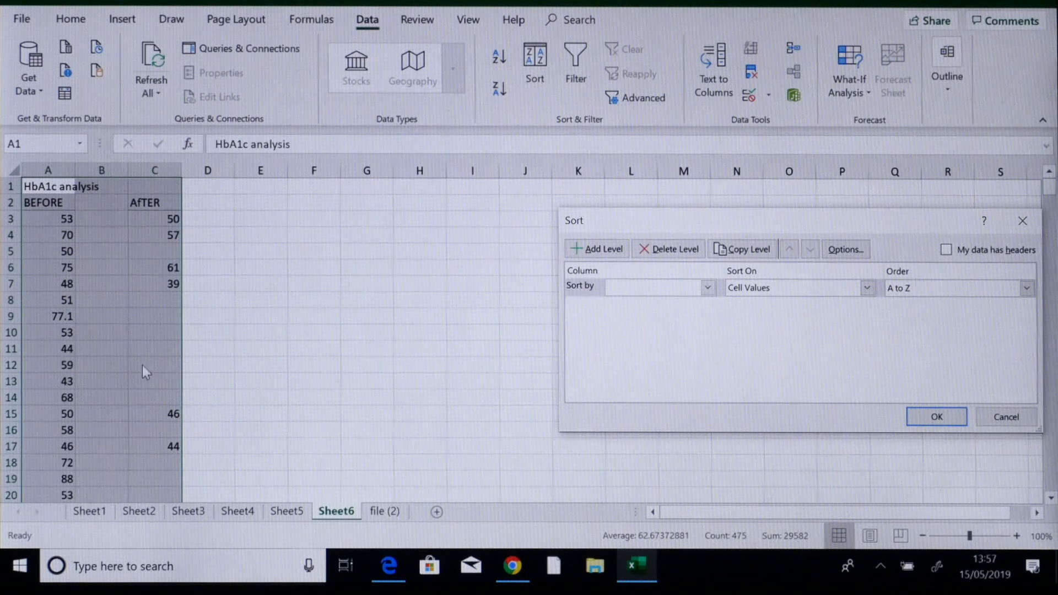
{"action": "left_click", "coordinate": [707, 287]}
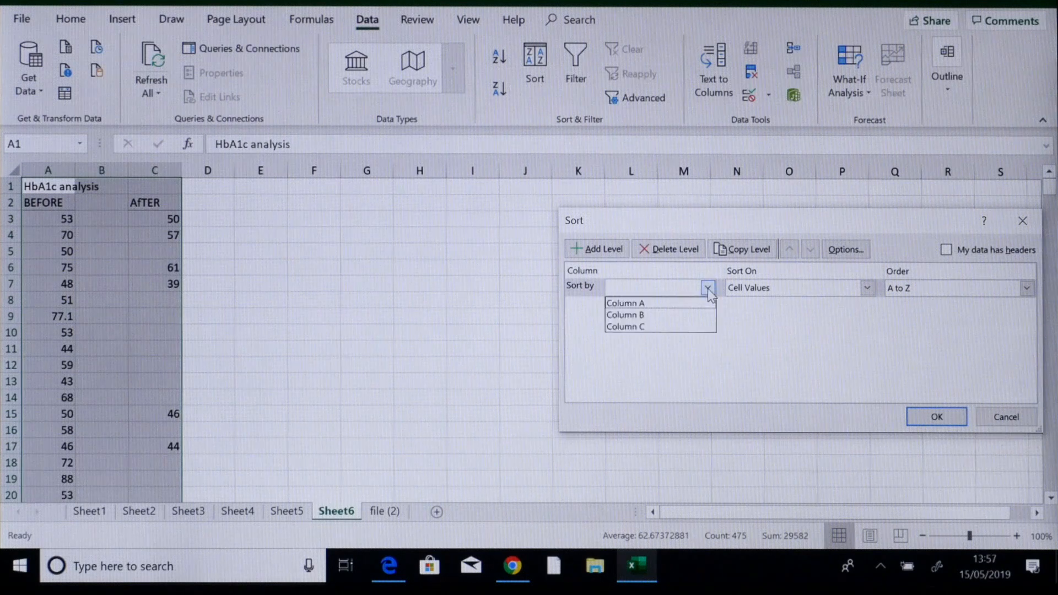
{"action": "left_click", "coordinate": [660, 327]}
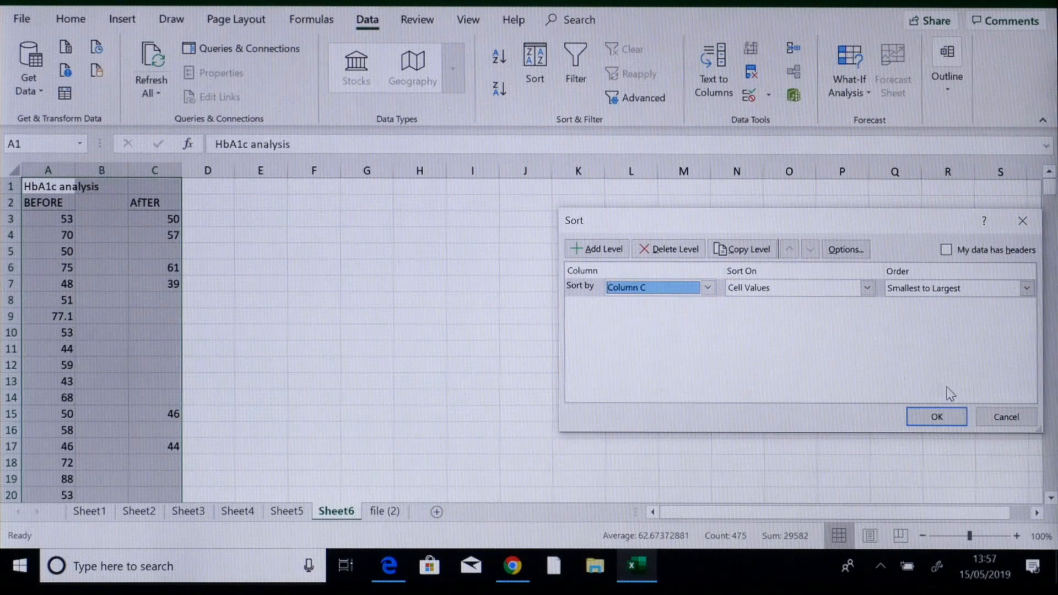
{"action": "left_click", "coordinate": [942, 414]}
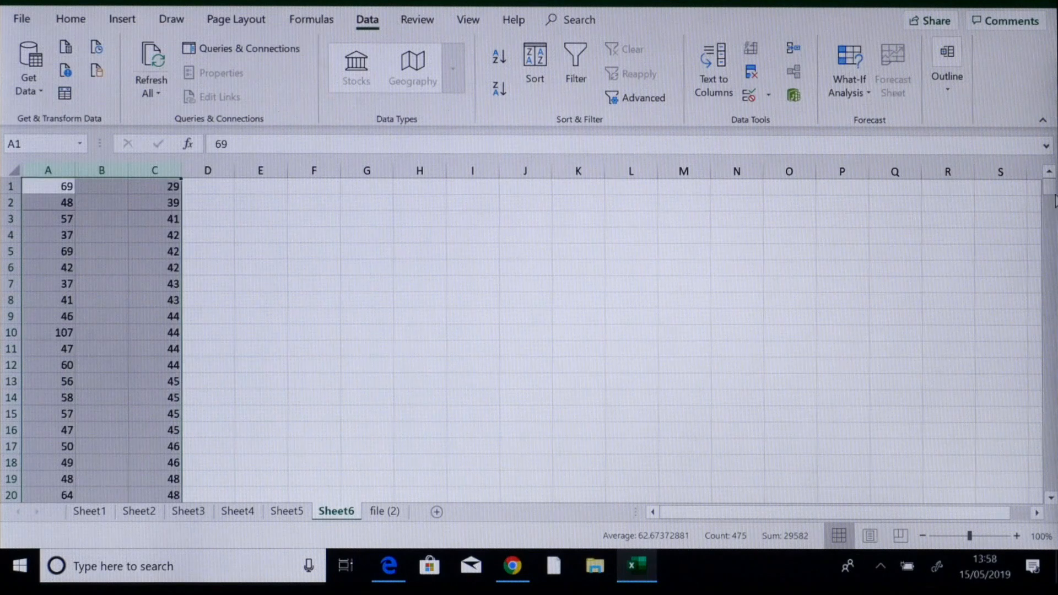
Copy the paired before and after values in A1:C110 and paste them starting at cell E2
{"action": "left_click_drag", "start_coordinate": [1054, 197], "coordinate": [1053, 275]}
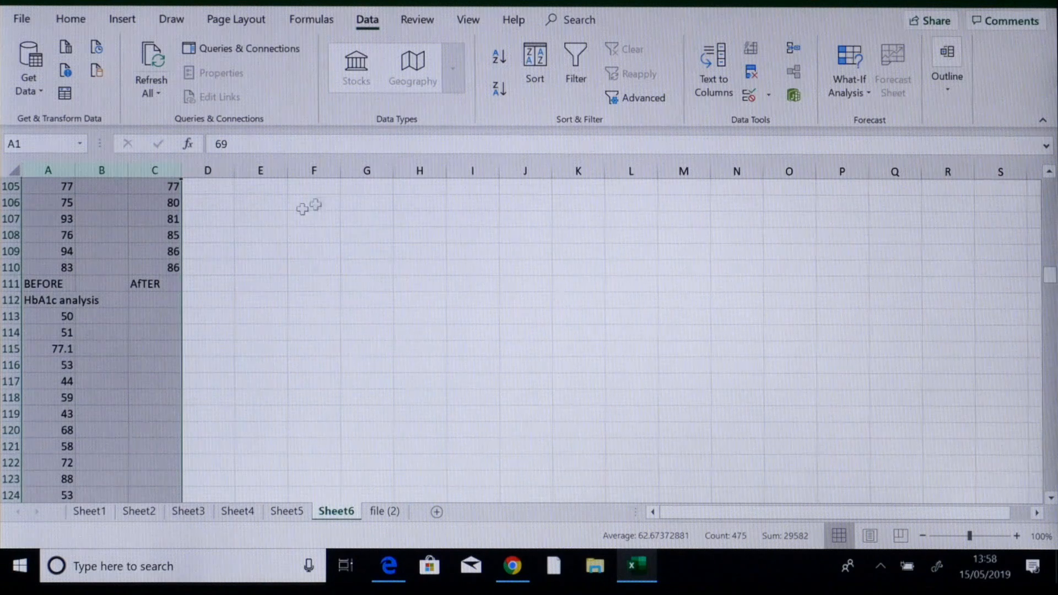
{"action": "left_click_drag", "start_coordinate": [169, 267], "coordinate": [71, 189]}
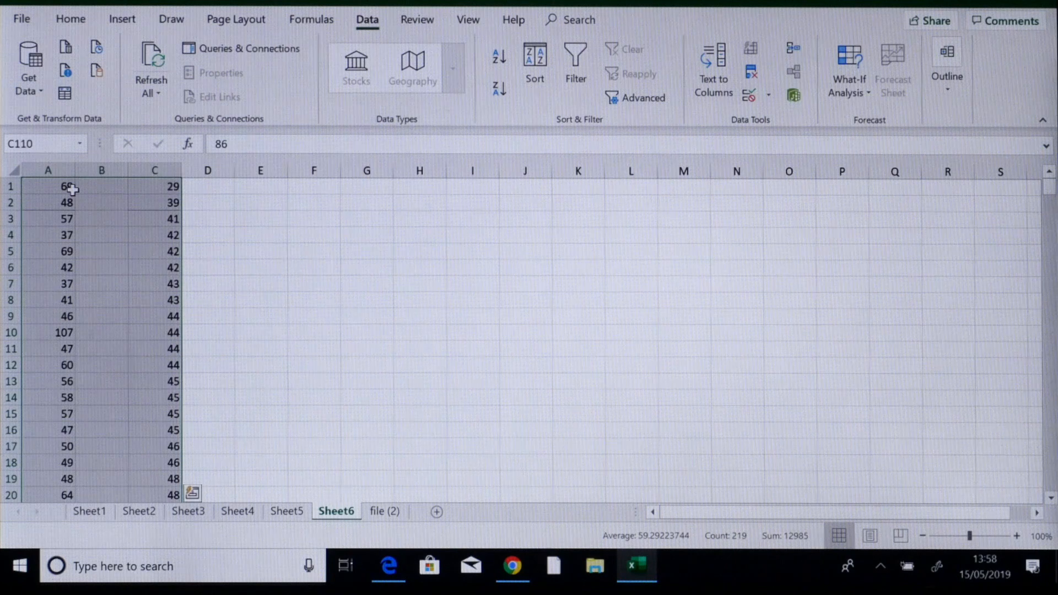
{"action": "right_click", "coordinate": [72, 189]}
{"action": "left_click", "coordinate": [109, 214]}
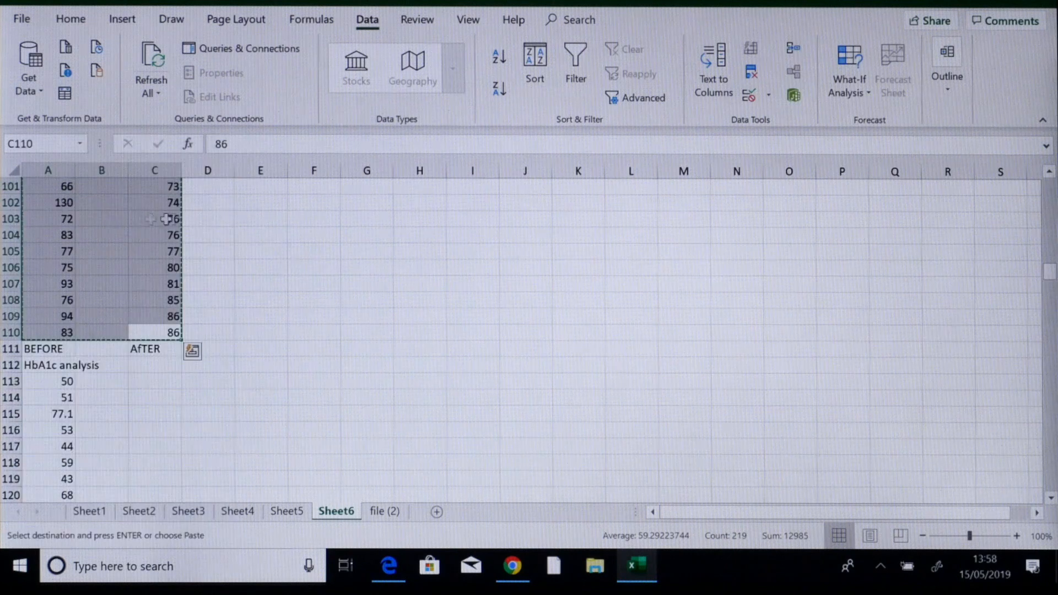
{"action": "left_click_drag", "start_coordinate": [1053, 273], "coordinate": [1052, 161]}
{"action": "left_click", "coordinate": [271, 204]}
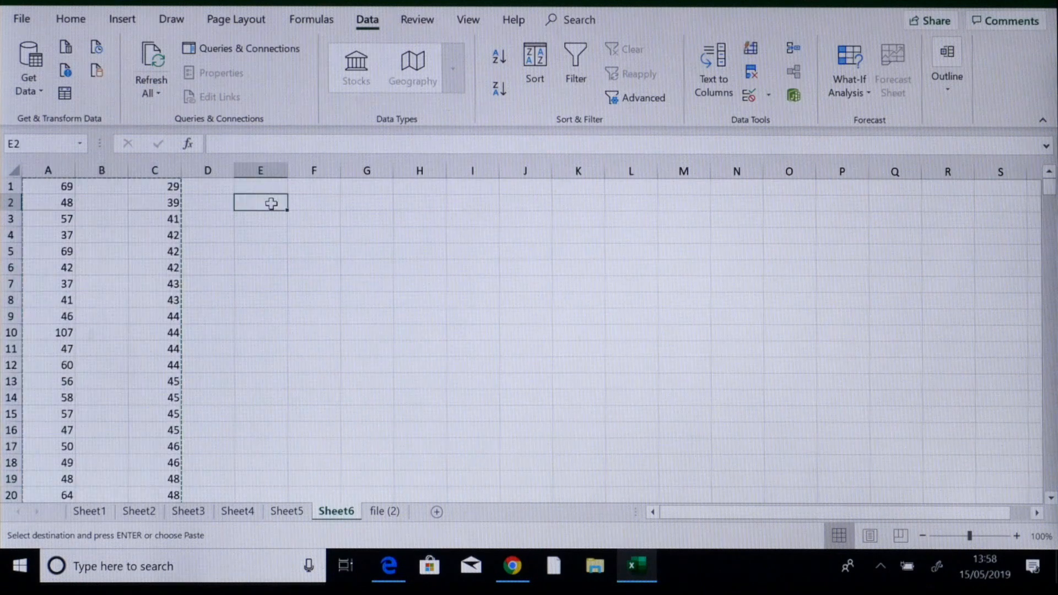
{"action": "key", "text": "ctrl+v"}
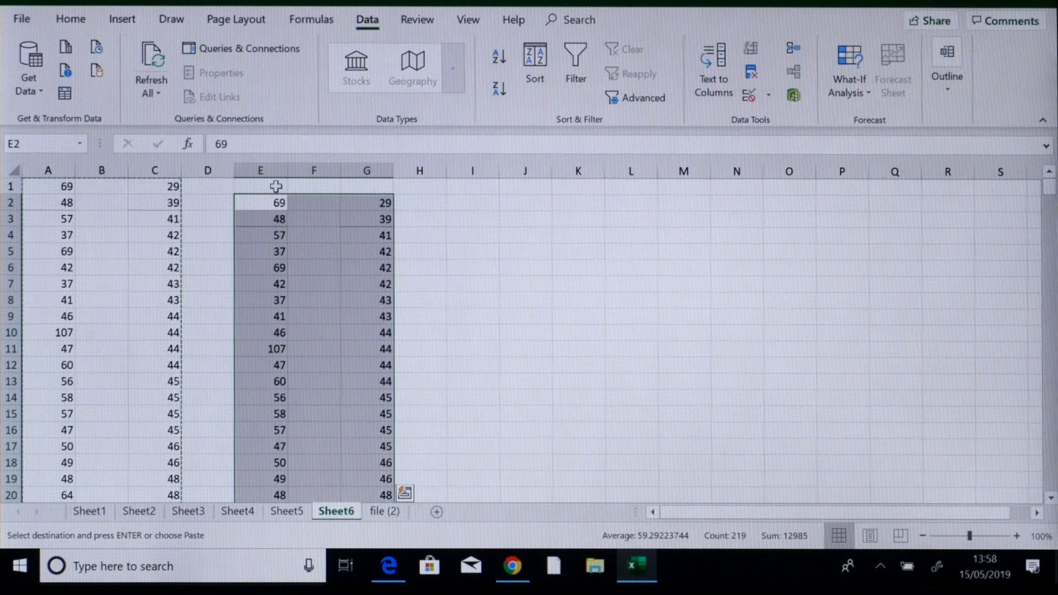
Enter the heading "HBAIC BEFORE" in cell E1 and "HBAIC AFTER" in cell G1
{"action": "left_click", "coordinate": [276, 186]}
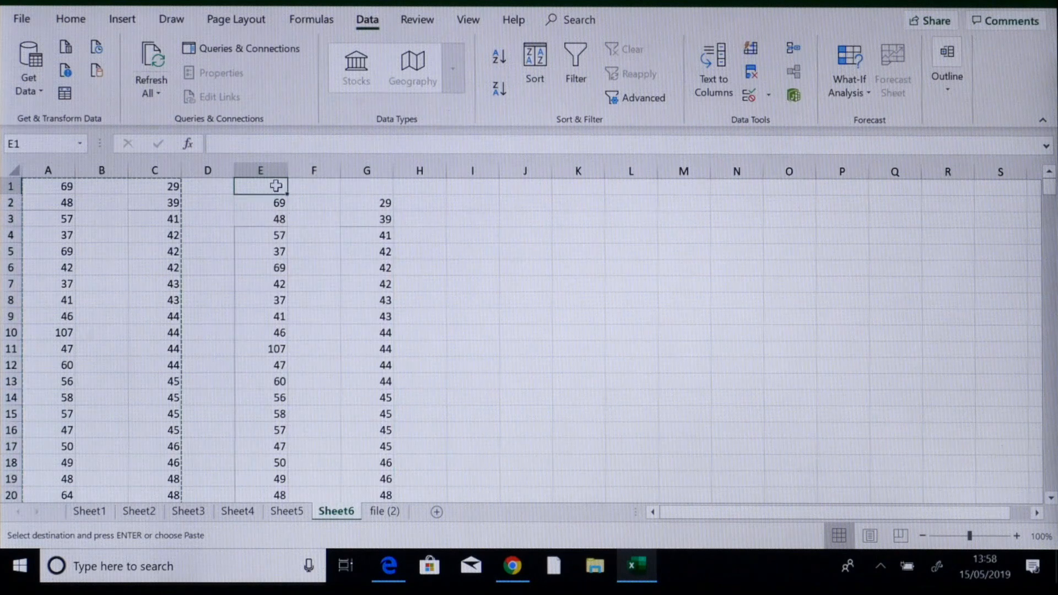
{"action": "type", "text": "HBAIC BEFORE"}
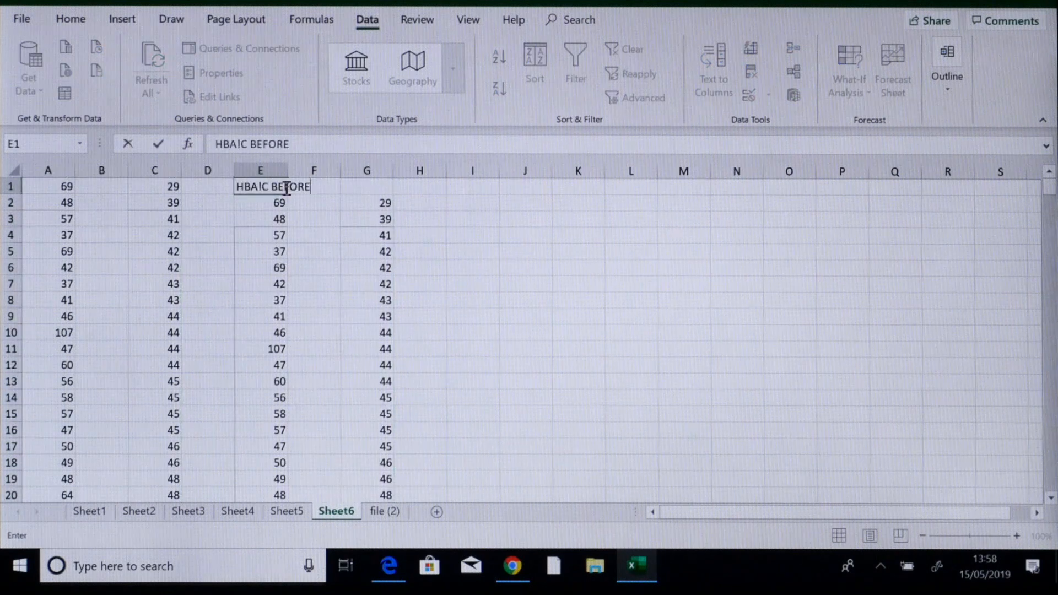
{"action": "left_click", "coordinate": [380, 190]}
{"action": "type", "text": "HBAIC AFTER"}
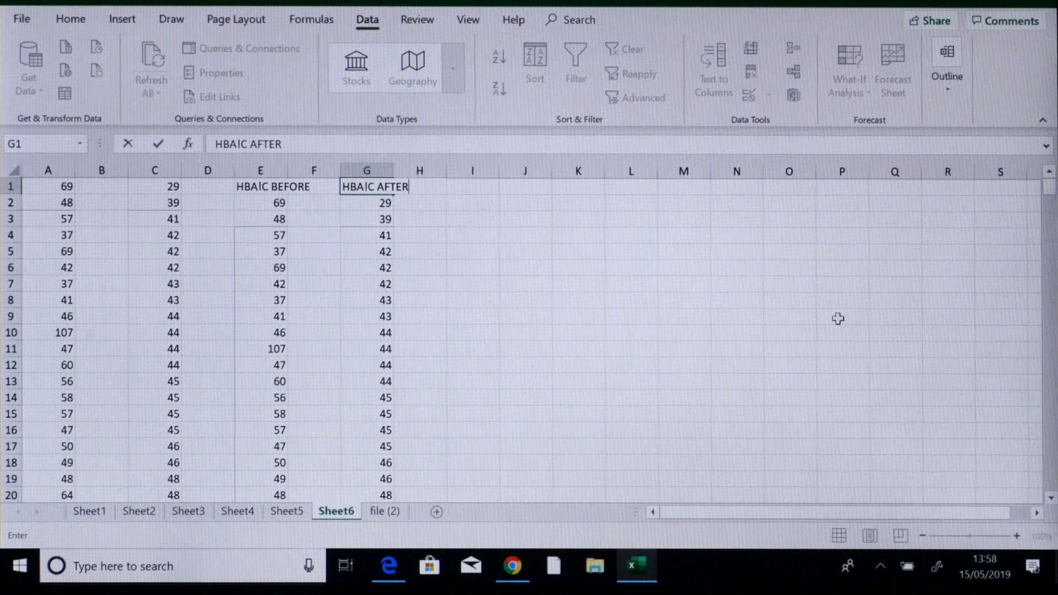
{"action": "left_click", "coordinate": [838, 318]}
Enter the label "MEAN" in D113 and calculate the average of E2:E111 in cell E113
{"action": "left_click_drag", "start_coordinate": [1050, 190], "coordinate": [1049, 277]}
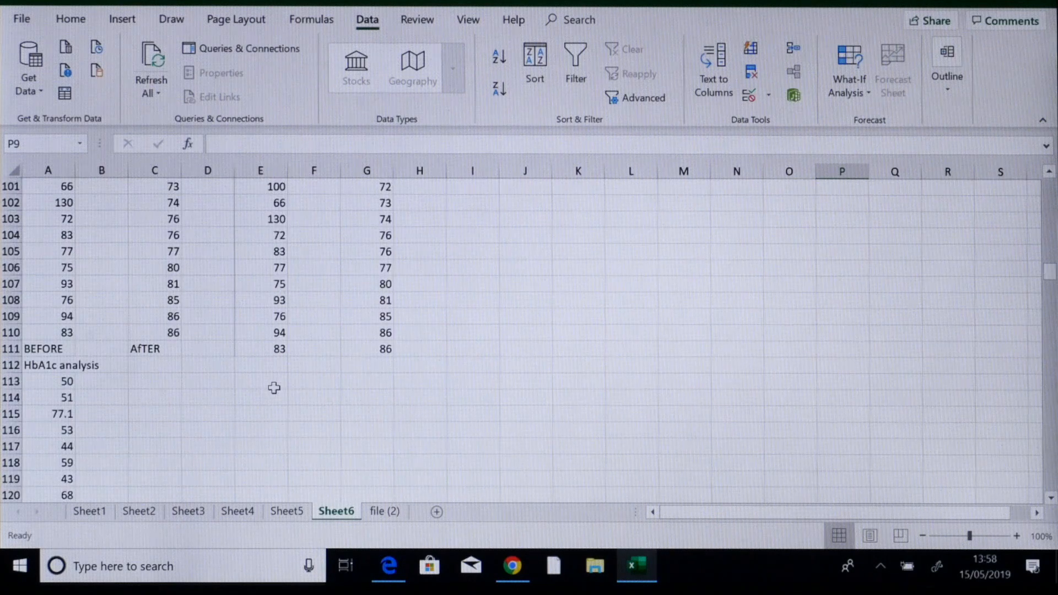
{"action": "left_click", "coordinate": [222, 383]}
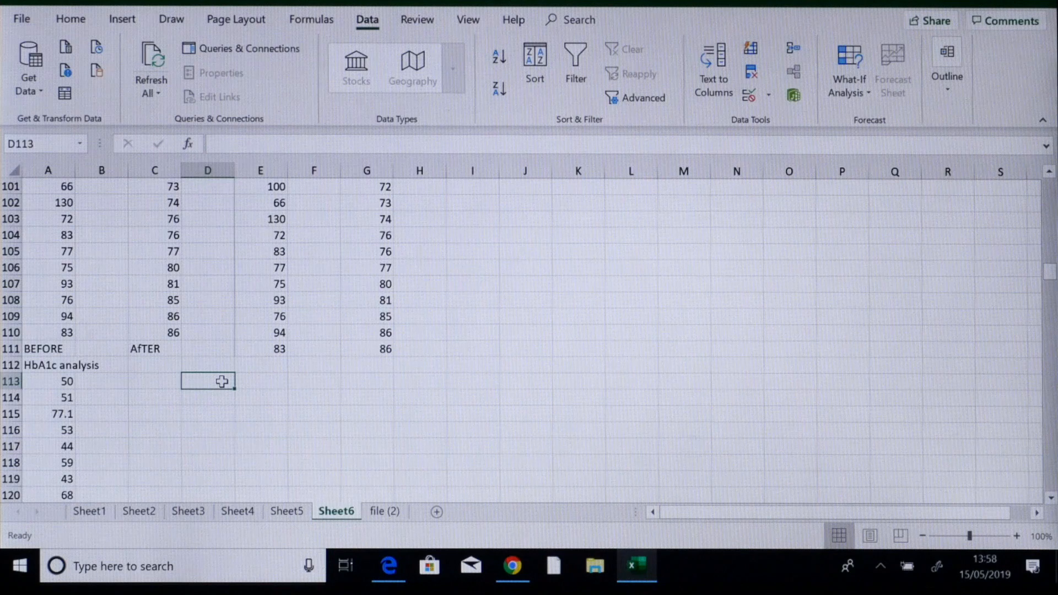
{"action": "type", "text": "MEAN"}
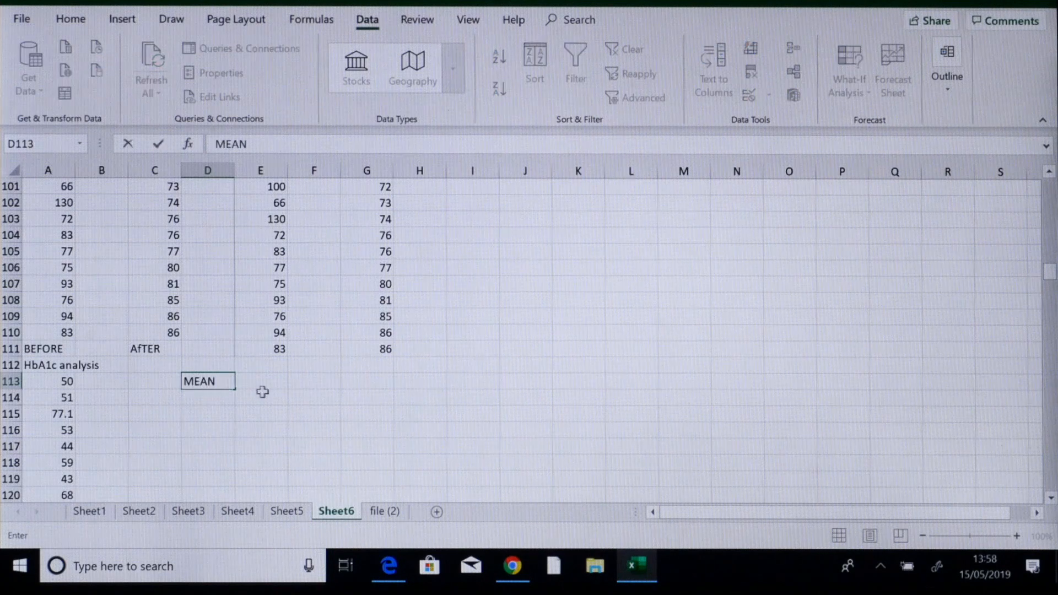
{"action": "left_click", "coordinate": [266, 384]}
{"action": "type", "text": "="}
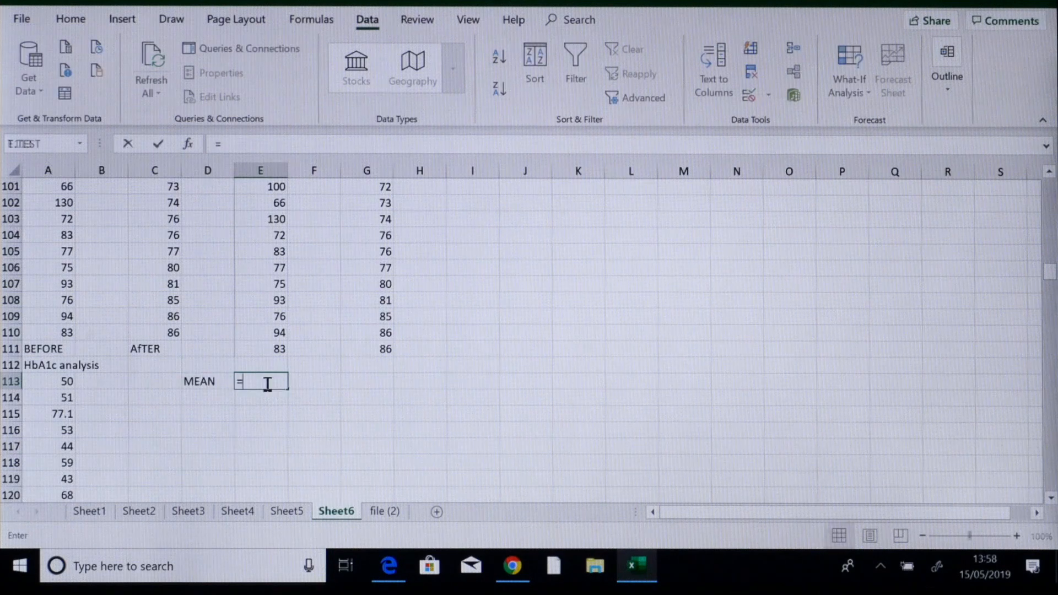
{"action": "type", "text": "a"}
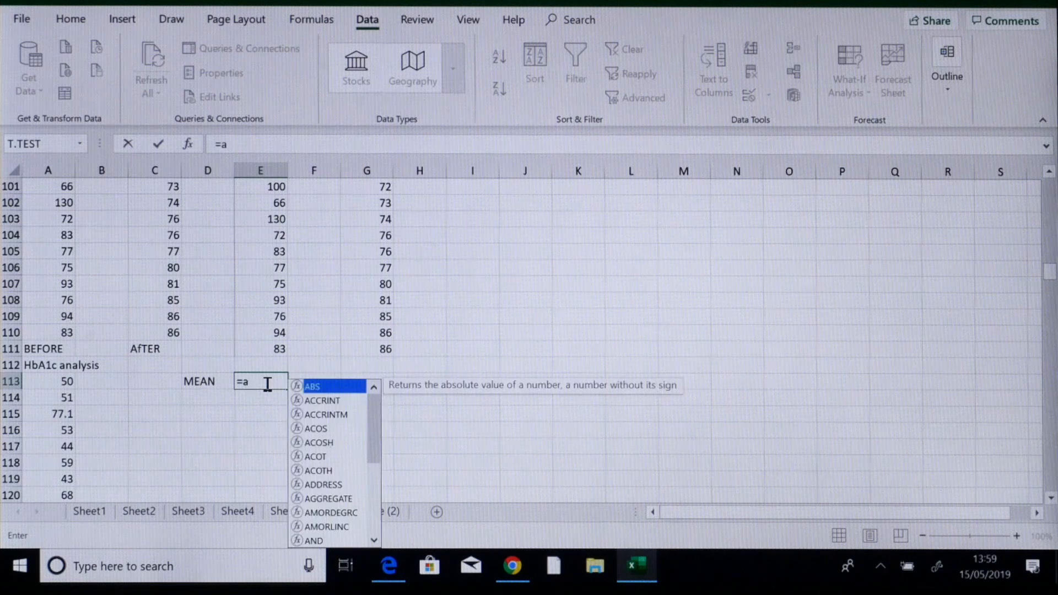
{"action": "type", "text": "ve"}
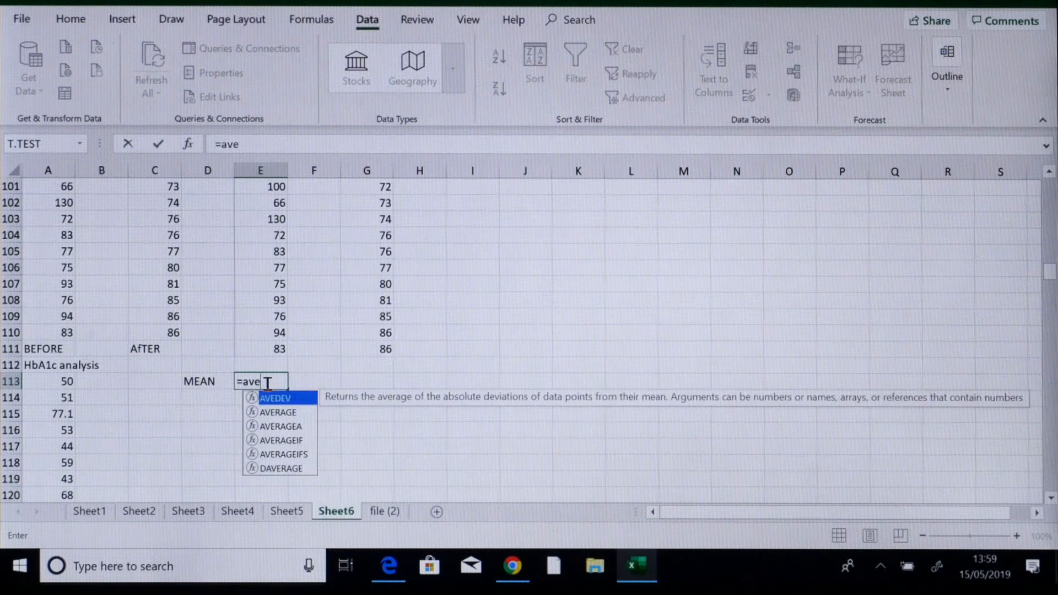
{"action": "type", "text": "rage("}
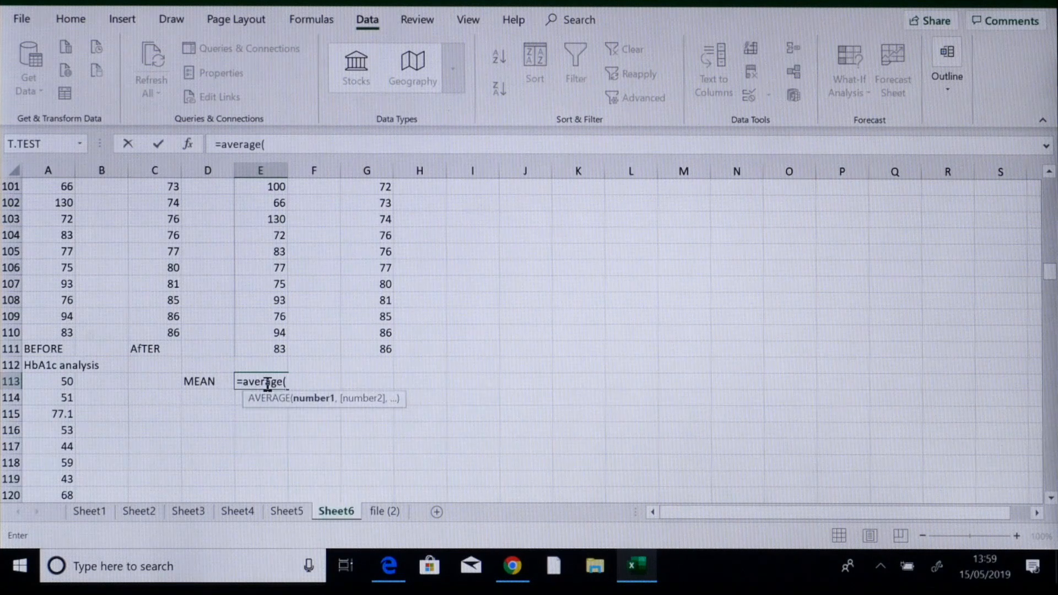
{"action": "left_click_drag", "start_coordinate": [269, 351], "coordinate": [240, 209]}
{"action": "type", "text": ")"}
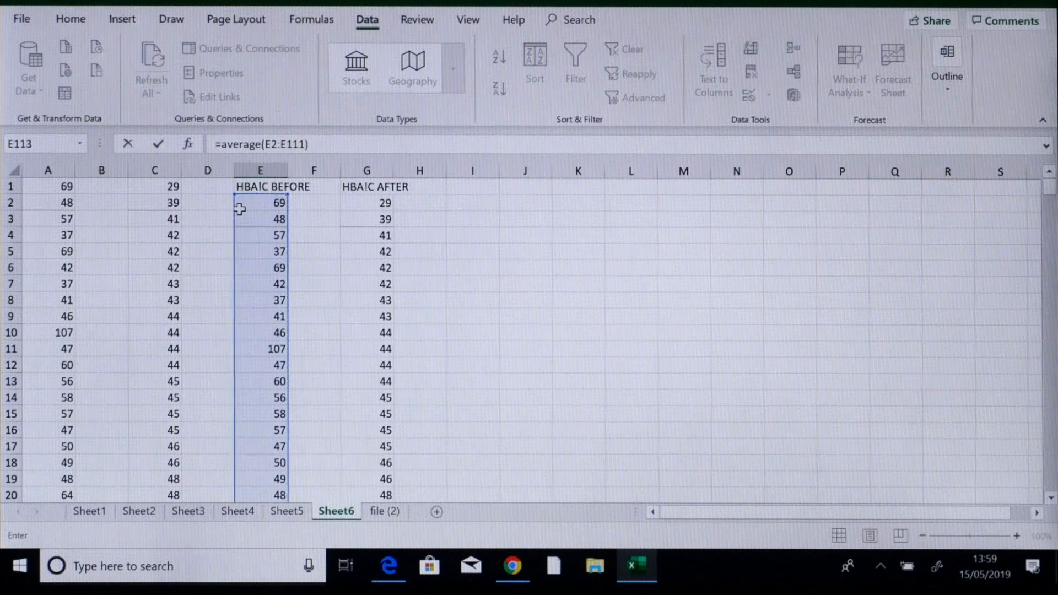
{"action": "key", "text": "Return"}
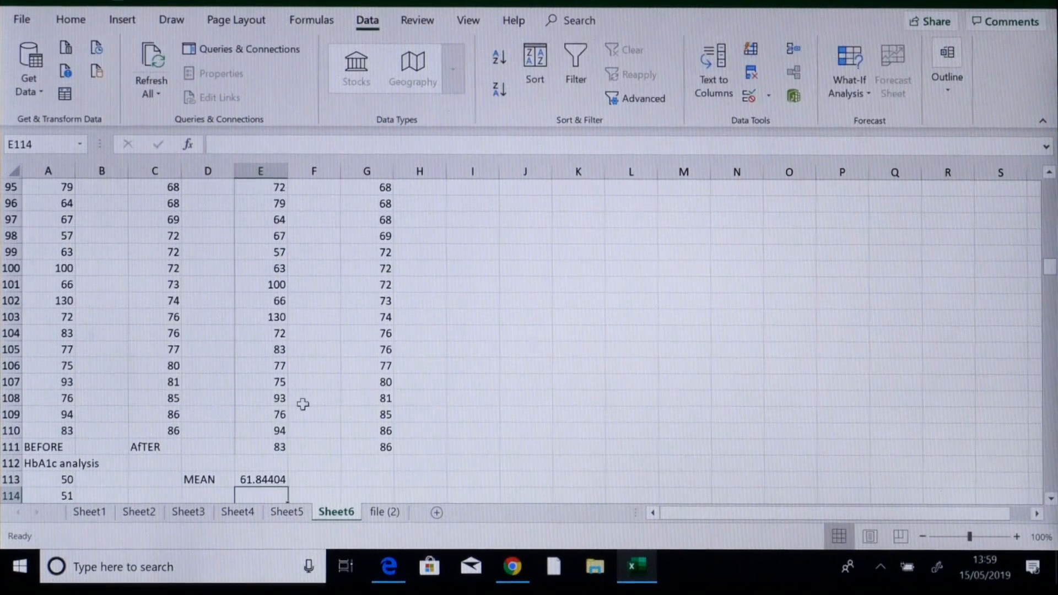
Fill the average formula from E113 across to G113 and clear the unneeded copy in F113
{"action": "left_click", "coordinate": [257, 479]}
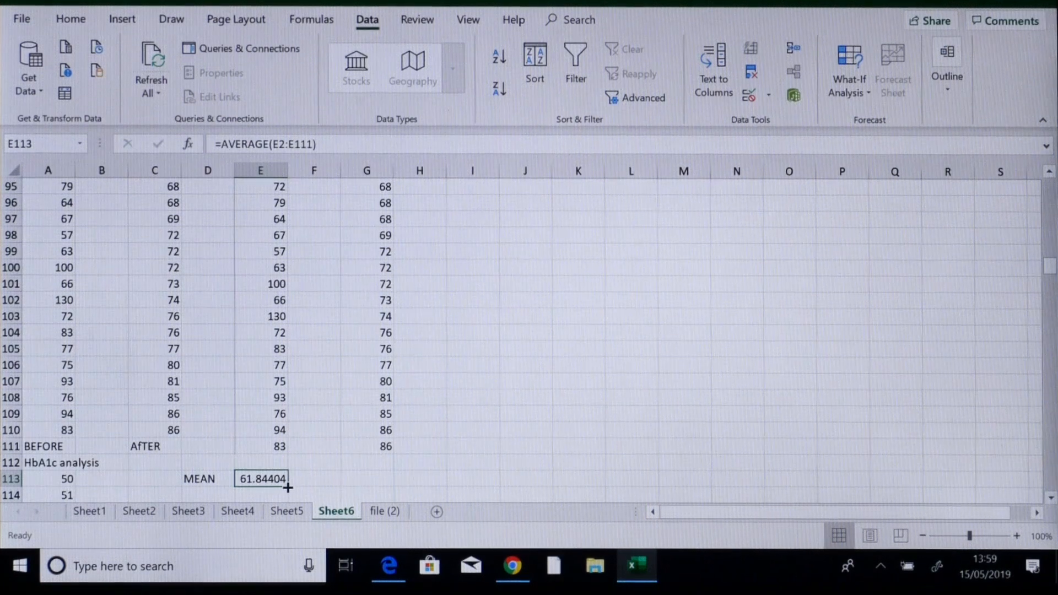
{"action": "left_click_drag", "start_coordinate": [288, 487], "coordinate": [392, 488]}
{"action": "double_click", "coordinate": [314, 480]}
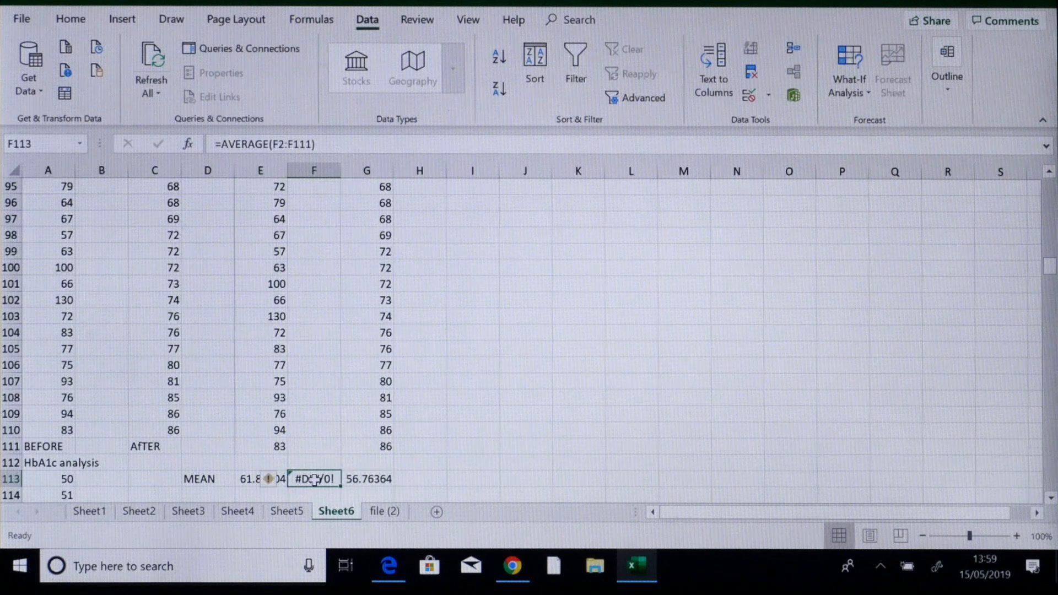
{"action": "left_click", "coordinate": [541, 489]}
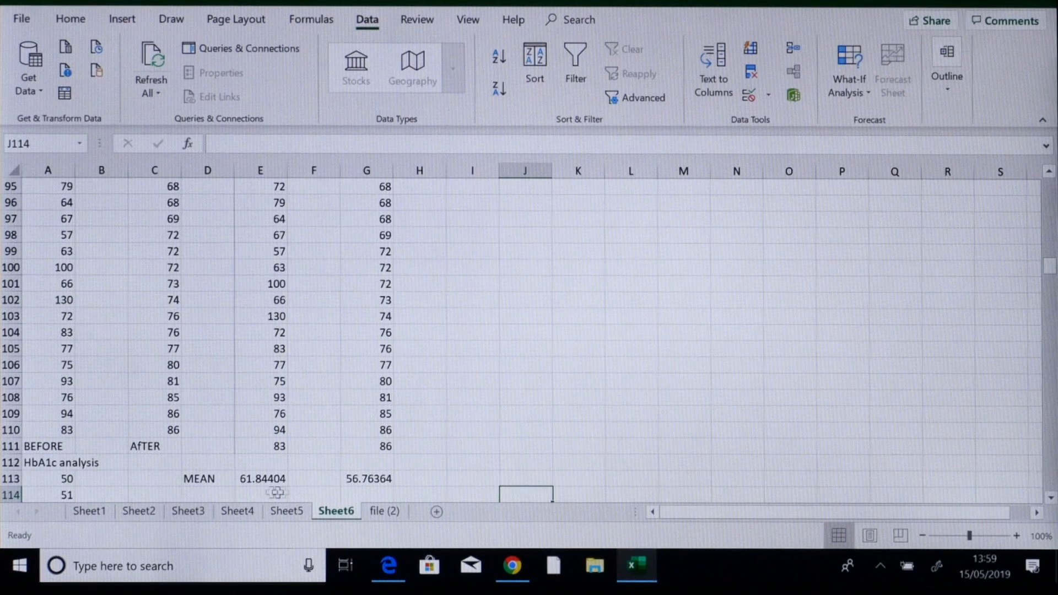
Enter the label "STEDV" in D114 and calculate the standard deviation of E2:E111 with STDEV in cell E114
{"action": "left_click", "coordinate": [208, 495]}
{"action": "type", "text": "STEDV"}
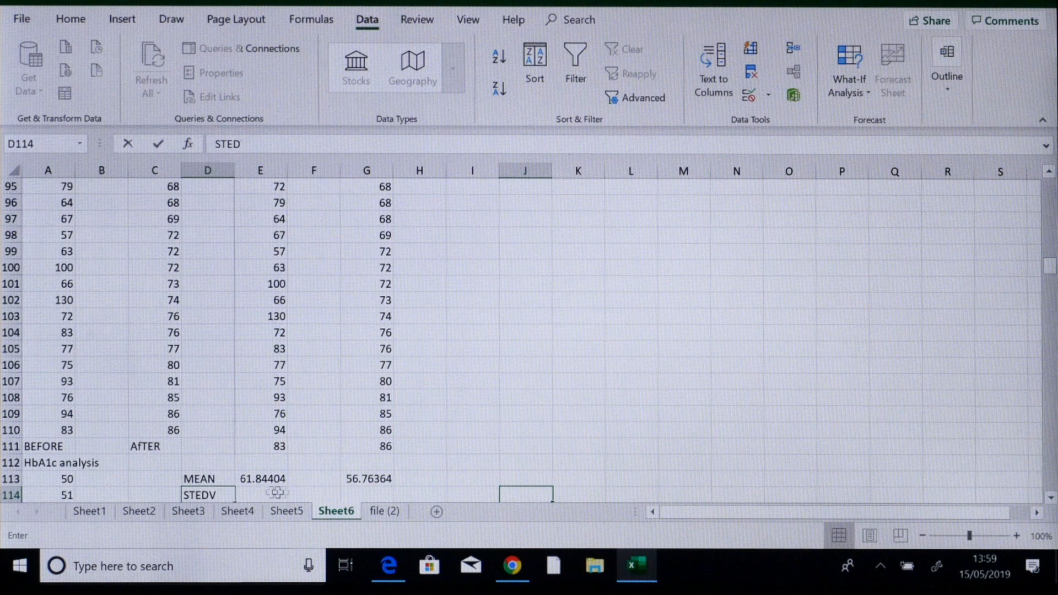
{"action": "left_click", "coordinate": [274, 494]}
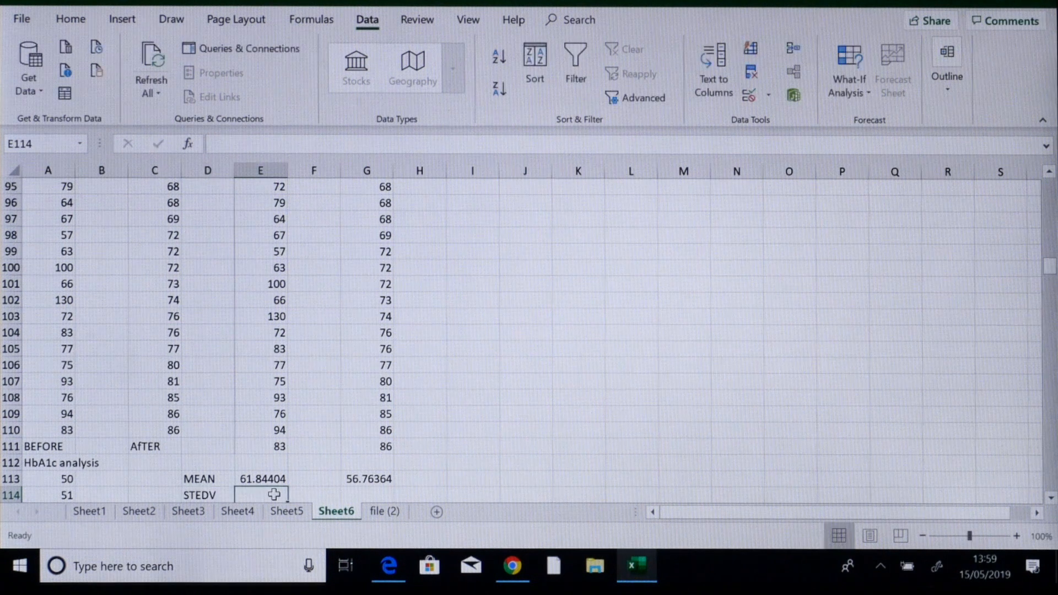
{"action": "type", "text": "=stdev("}
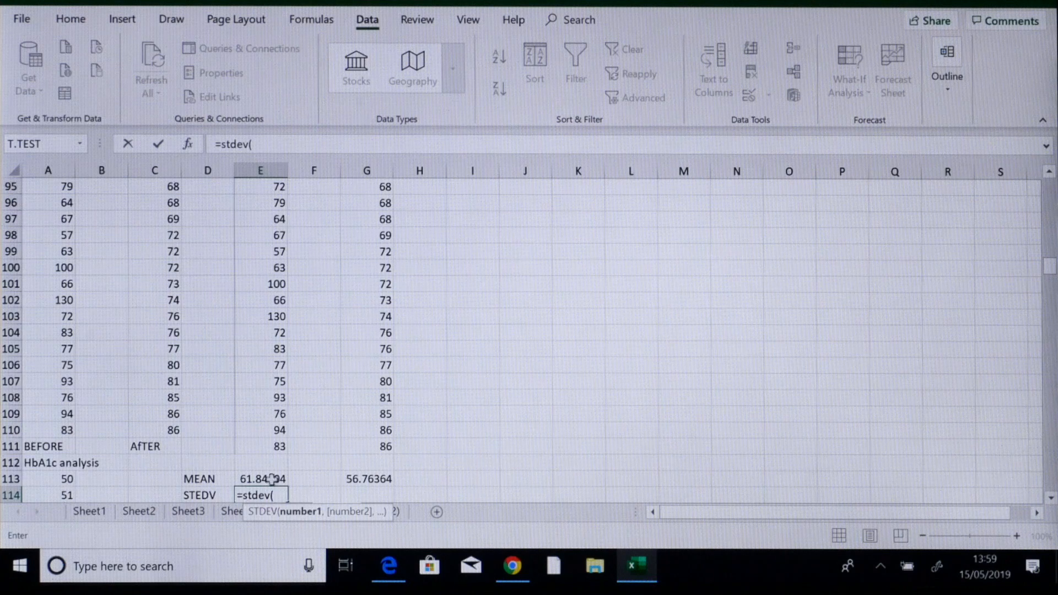
{"action": "left_click", "coordinate": [269, 448]}
{"action": "left_click_drag", "start_coordinate": [270, 448], "coordinate": [262, 200]}
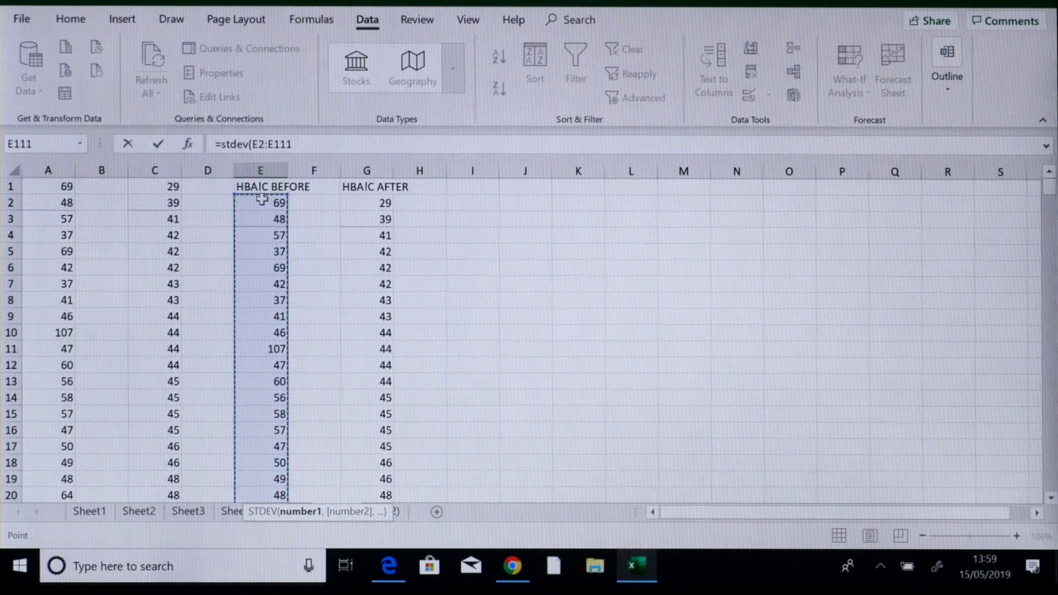
{"action": "key", "text": "Return"}
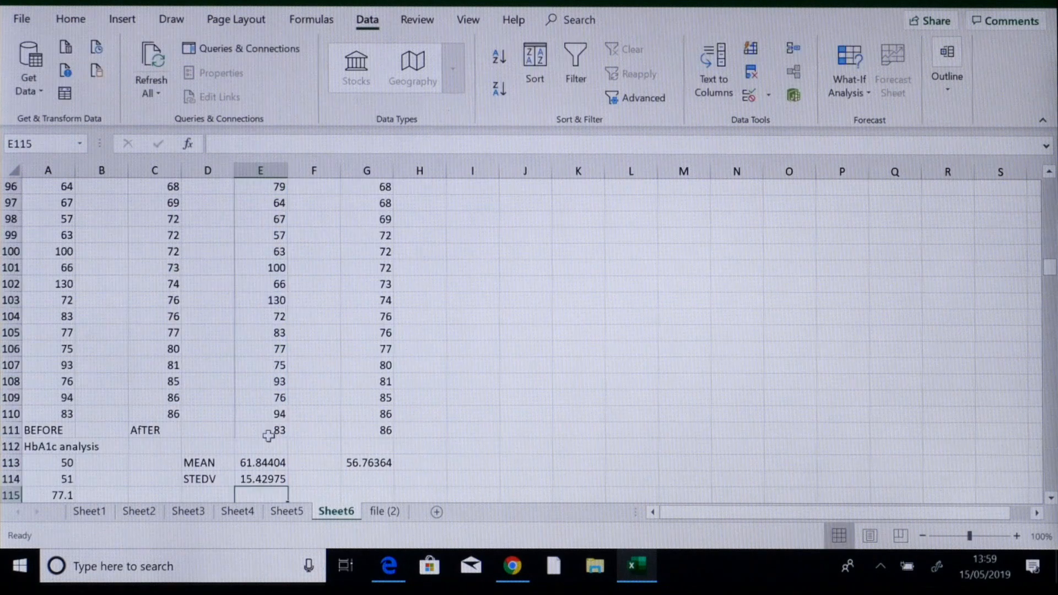
Fill the standard deviation formula from E114 across to G114 and clear the unneeded copy in F114
{"action": "left_click", "coordinate": [263, 479]}
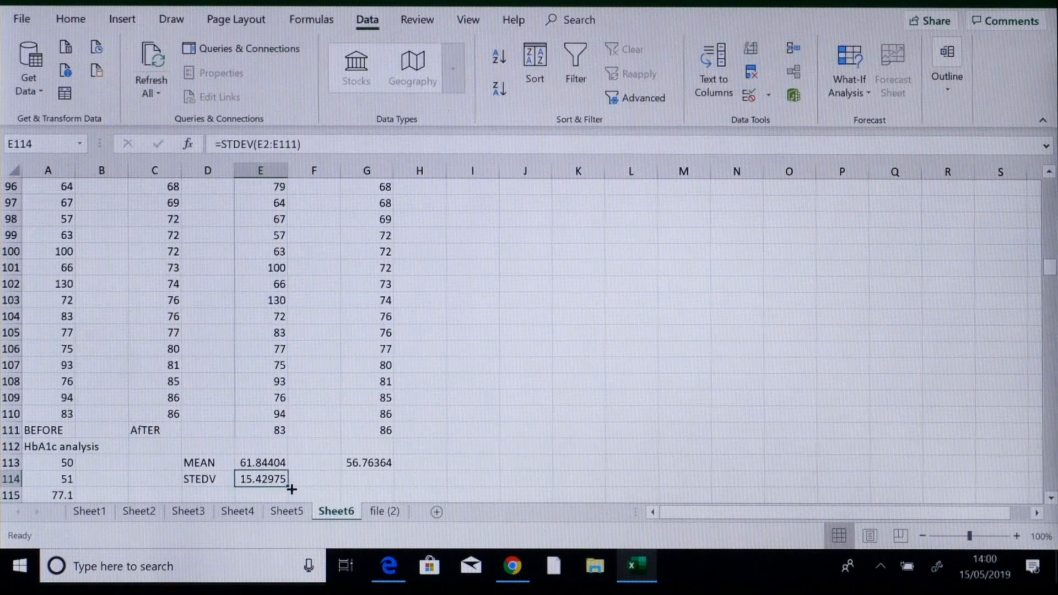
{"action": "left_click_drag", "start_coordinate": [290, 487], "coordinate": [410, 478]}
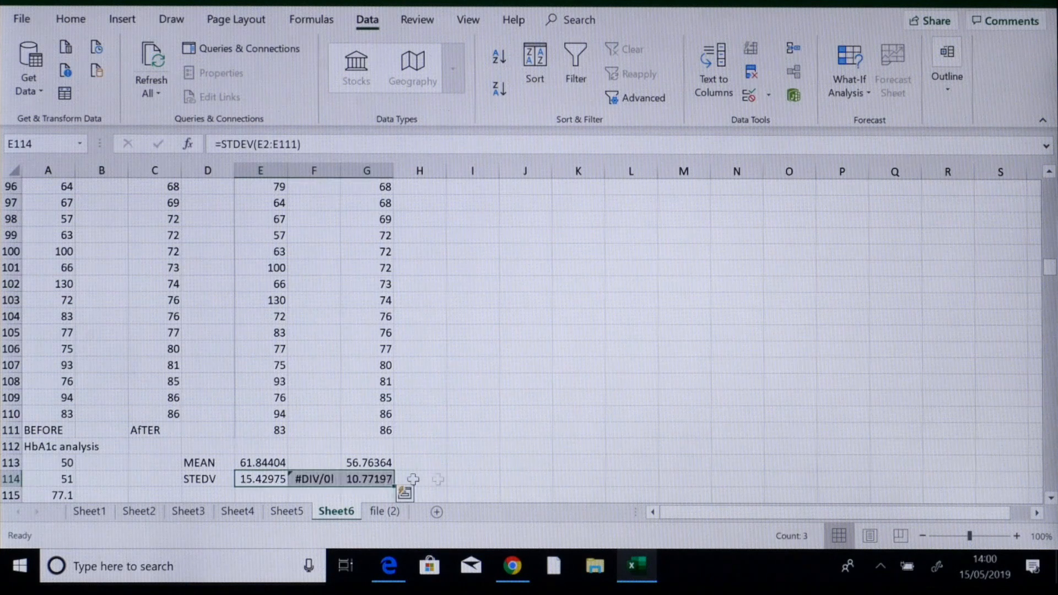
{"action": "left_click", "coordinate": [325, 479]}
{"action": "key", "text": "BackSpace"}
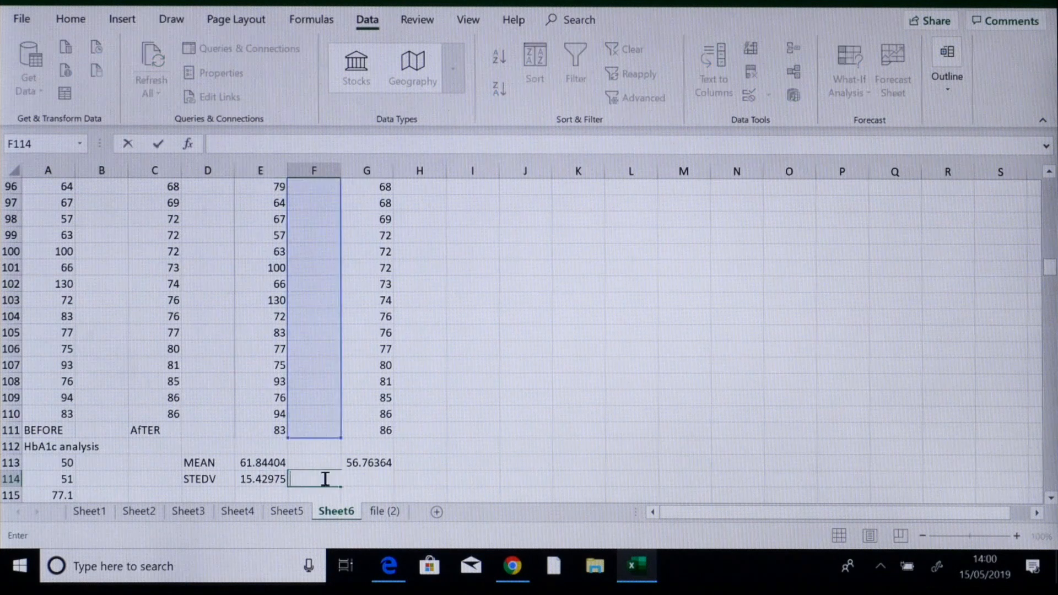
{"action": "left_click", "coordinate": [425, 477]}
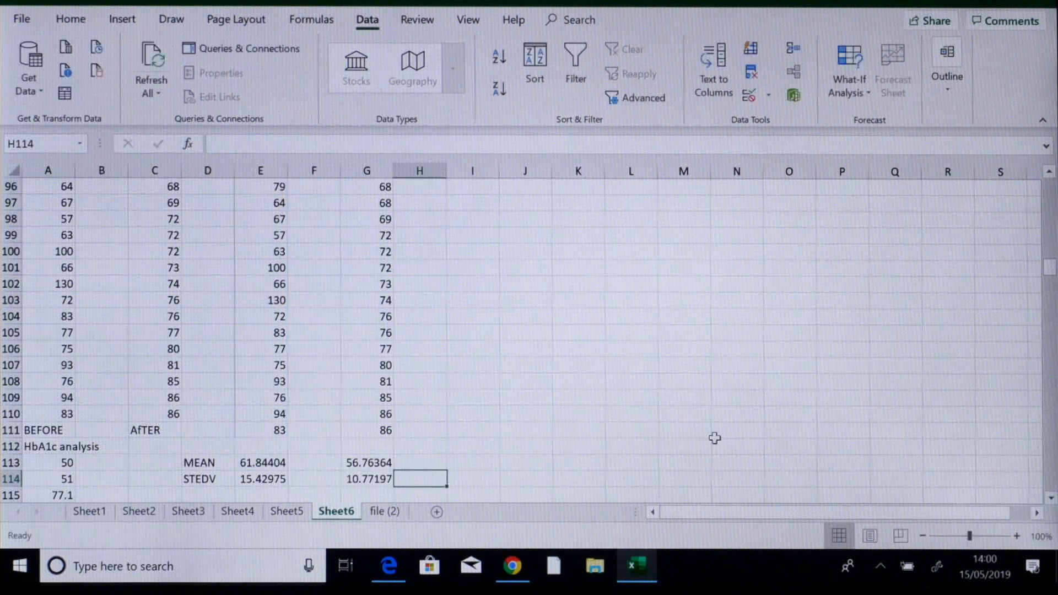
Enter the label "p" in cell D115, below the STEDV label
{"action": "scroll", "coordinate": [747, 390], "scroll_direction": "down", "scroll_amount": 2}
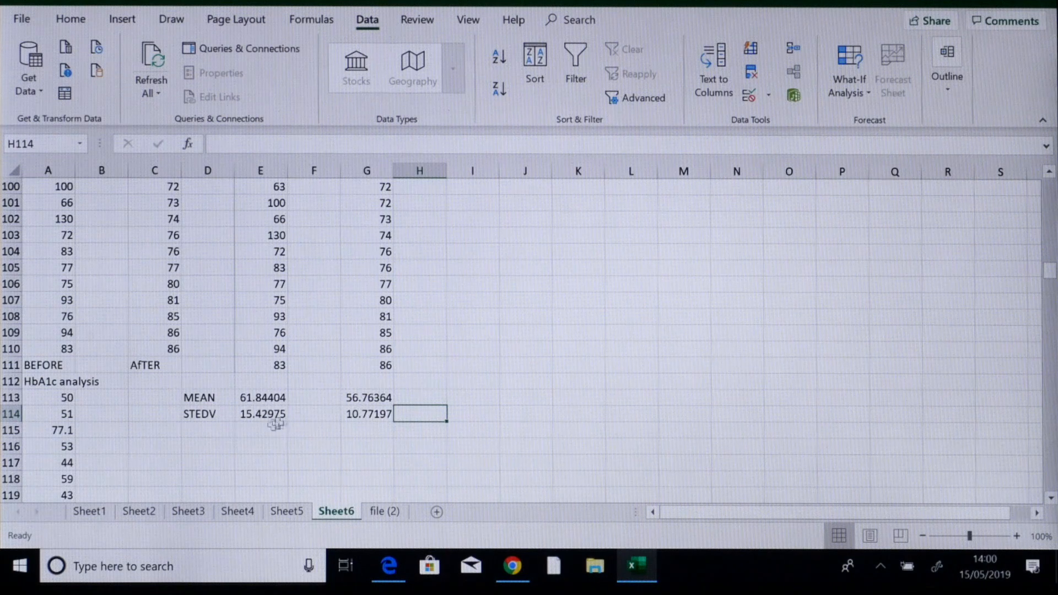
{"action": "left_click", "coordinate": [212, 436]}
{"action": "type", "text": "p"}
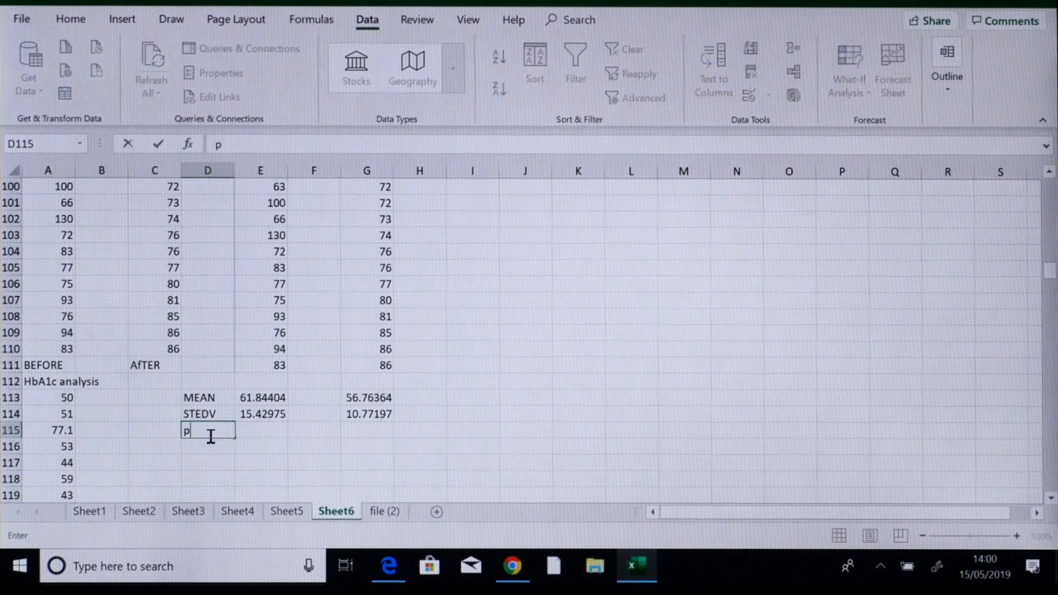
Insert the statistical function T.TEST in cell G115
{"action": "left_click", "coordinate": [388, 434]}
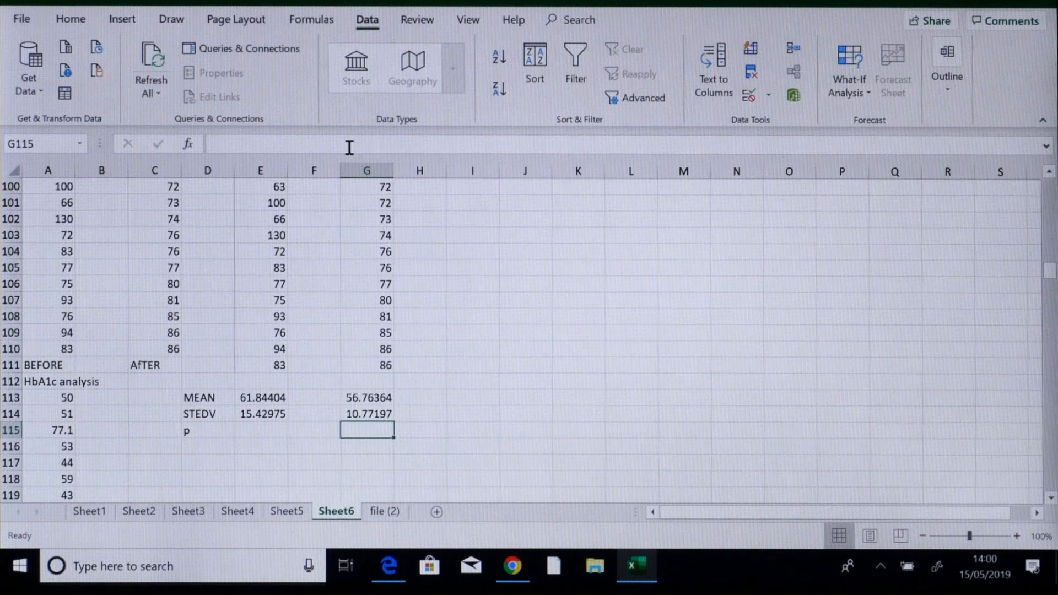
{"action": "left_click", "coordinate": [307, 20]}
{"action": "left_click", "coordinate": [15, 94]}
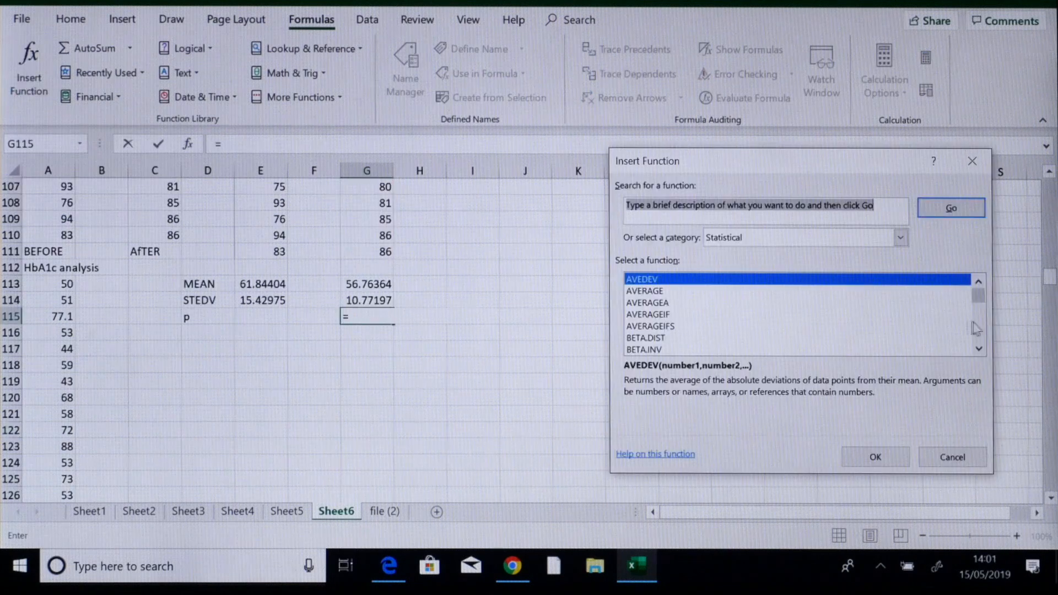
{"action": "left_click_drag", "start_coordinate": [979, 298], "coordinate": [979, 331]}
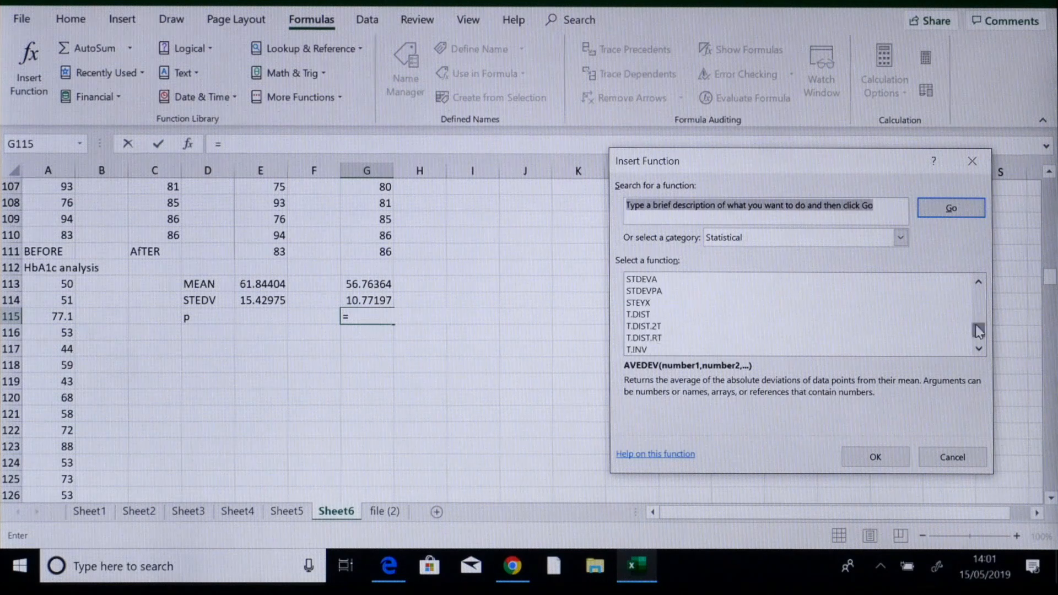
{"action": "left_click", "coordinate": [978, 347]}
{"action": "left_click", "coordinate": [979, 347]}
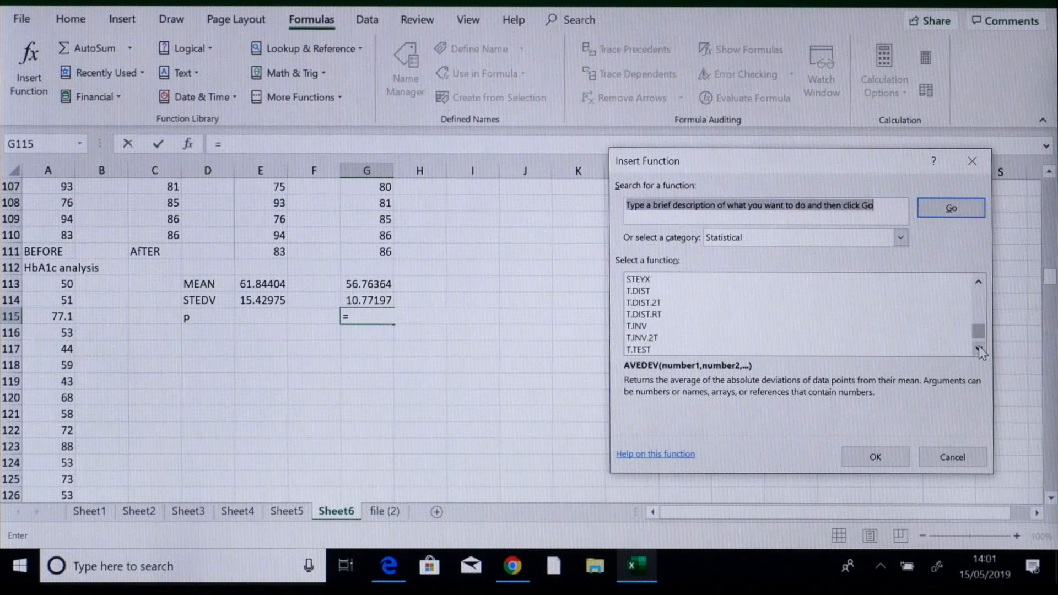
{"action": "left_click", "coordinate": [650, 349]}
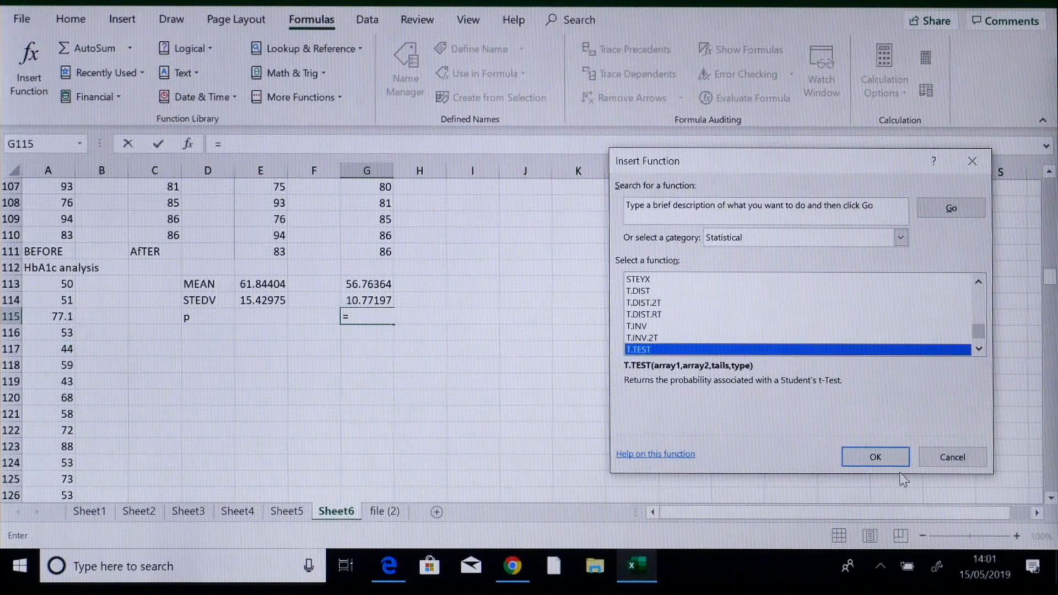
{"action": "left_click", "coordinate": [876, 457]}
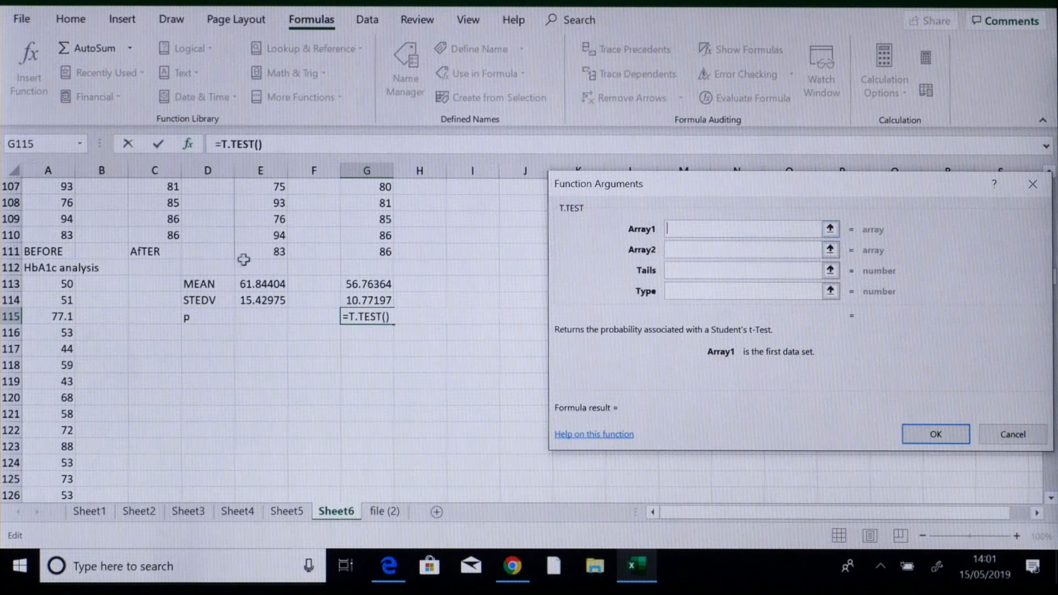
Set the T.TEST data sets to E2:E111 as Array1 and G2:G111 as Array2
{"action": "left_click", "coordinate": [261, 251]}
{"action": "left_click_drag", "start_coordinate": [261, 252], "coordinate": [302, 159]}
{"action": "left_click_drag", "start_coordinate": [252, 203], "coordinate": [252, 203]}
{"action": "left_click", "coordinate": [726, 263]}
{"action": "left_click", "coordinate": [729, 249]}
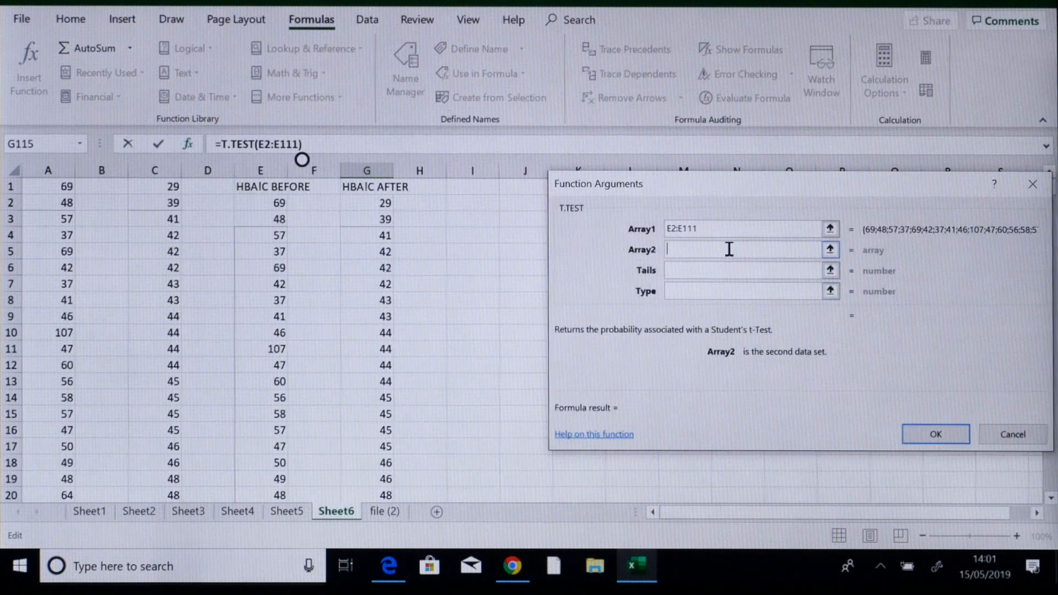
{"action": "left_click_drag", "start_coordinate": [377, 204], "coordinate": [368, 415]}
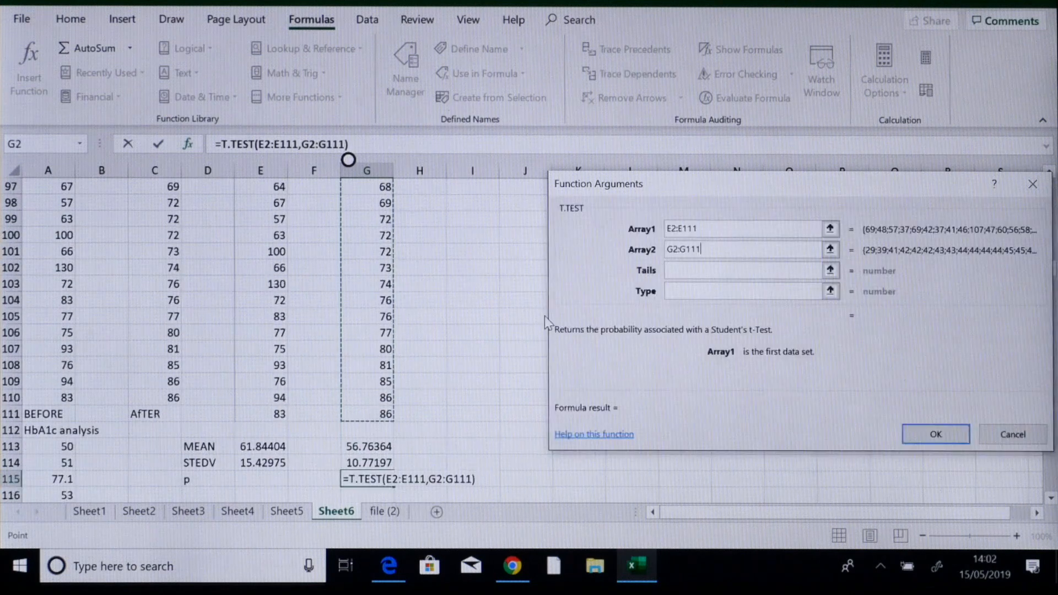
Complete the T.TEST in G115 with Tails set to 2 and Type set to 3
{"action": "left_click", "coordinate": [747, 269]}
{"action": "type", "text": "2"}
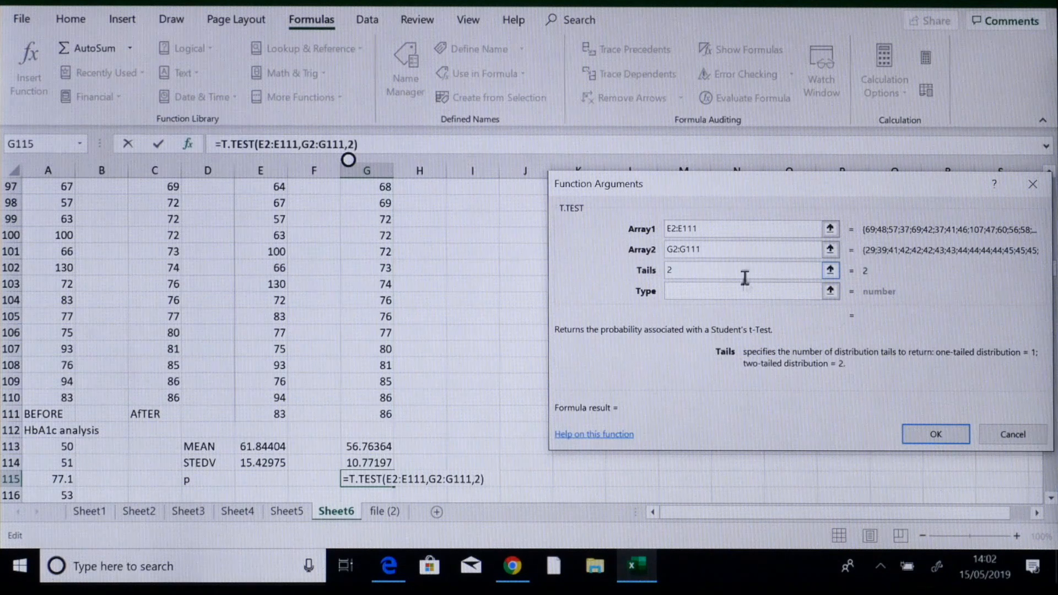
{"action": "left_click", "coordinate": [741, 292]}
{"action": "type", "text": "3"}
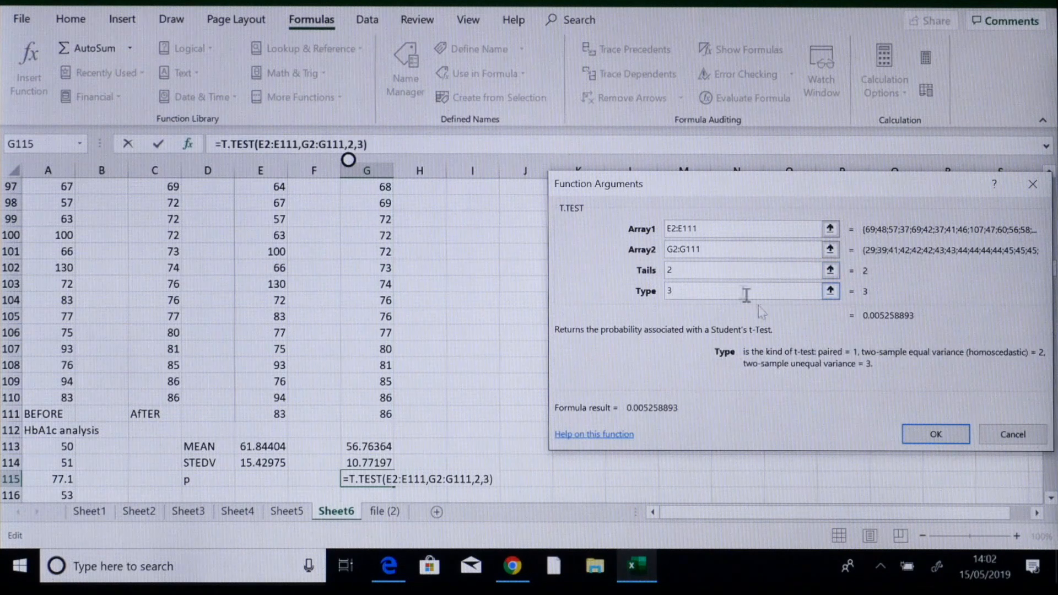
{"action": "left_click", "coordinate": [919, 429]}
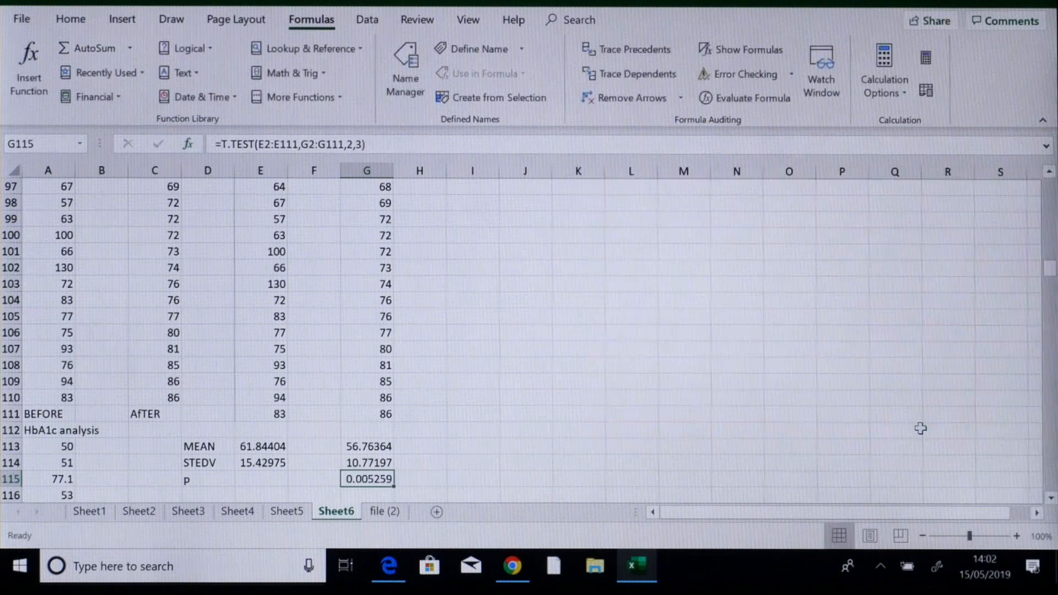